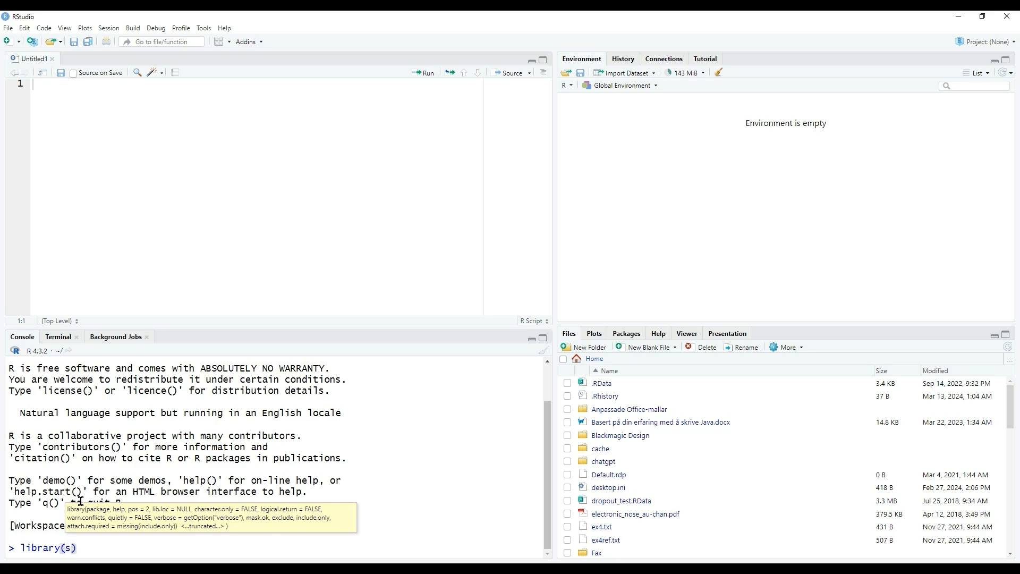
Load the strvalidator package in the R console and launch its graphical interface with strvalidator().
text(trv)
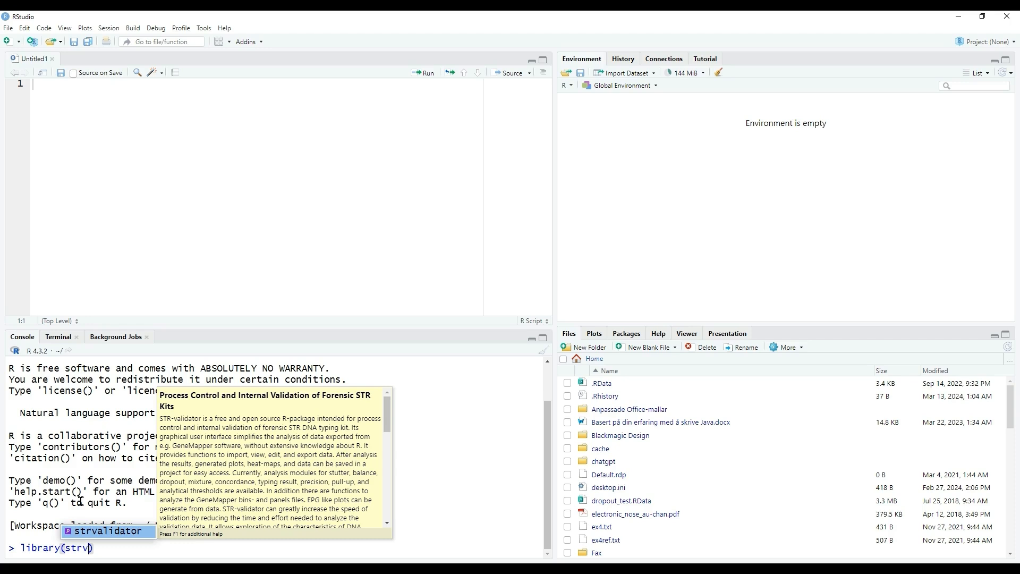
key(Return)
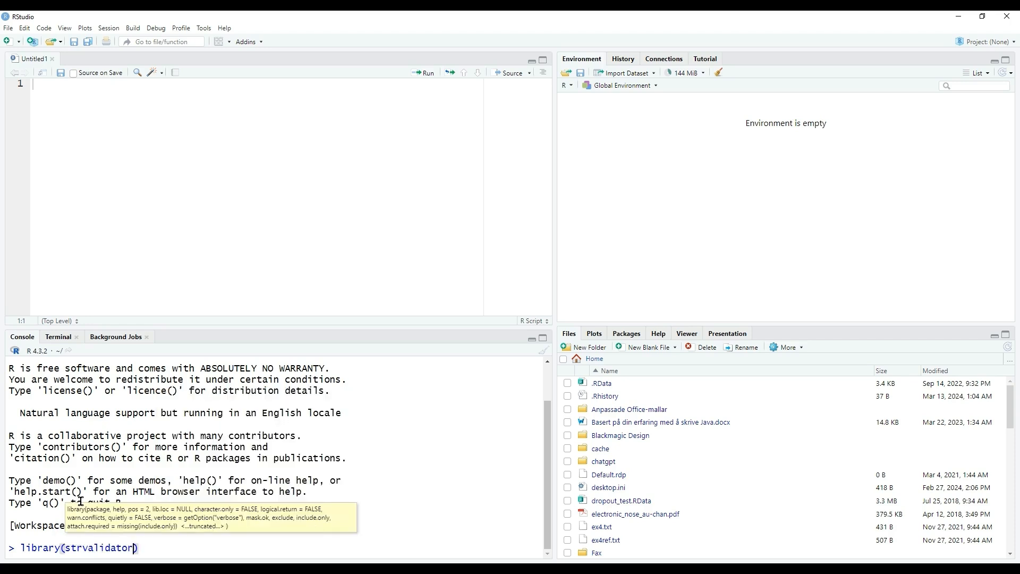
key(Return)
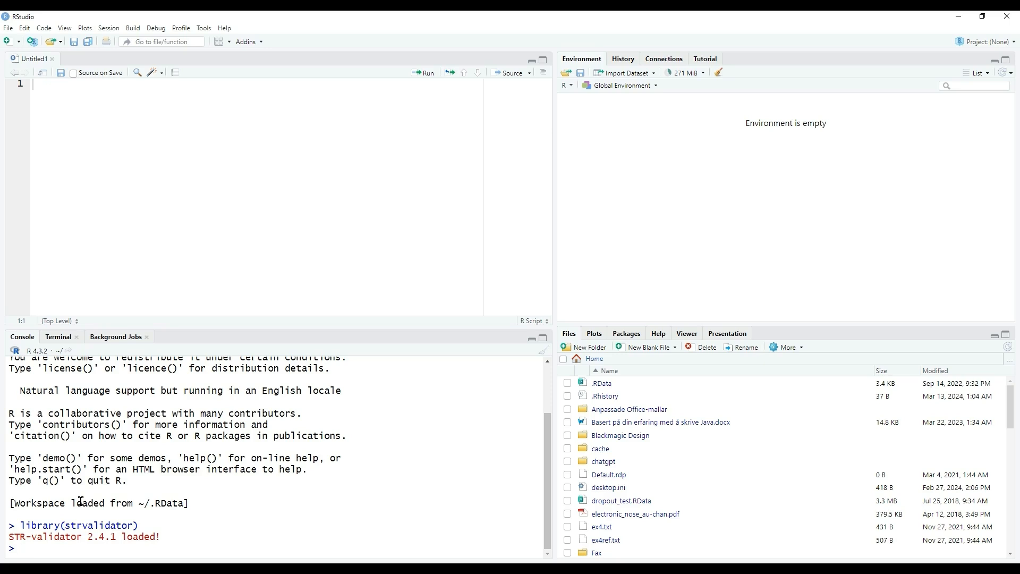
text(strv)
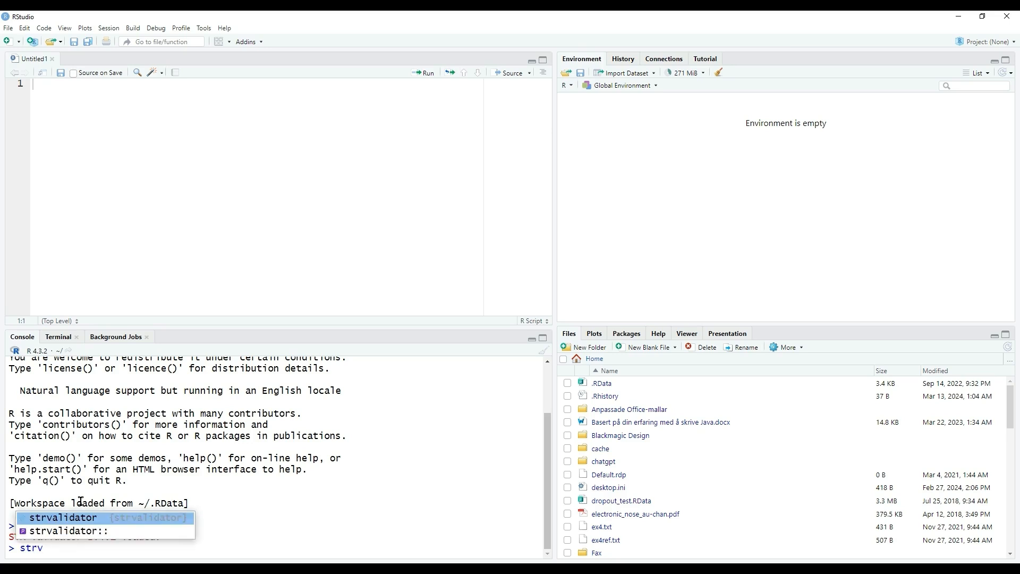
key(Tab)
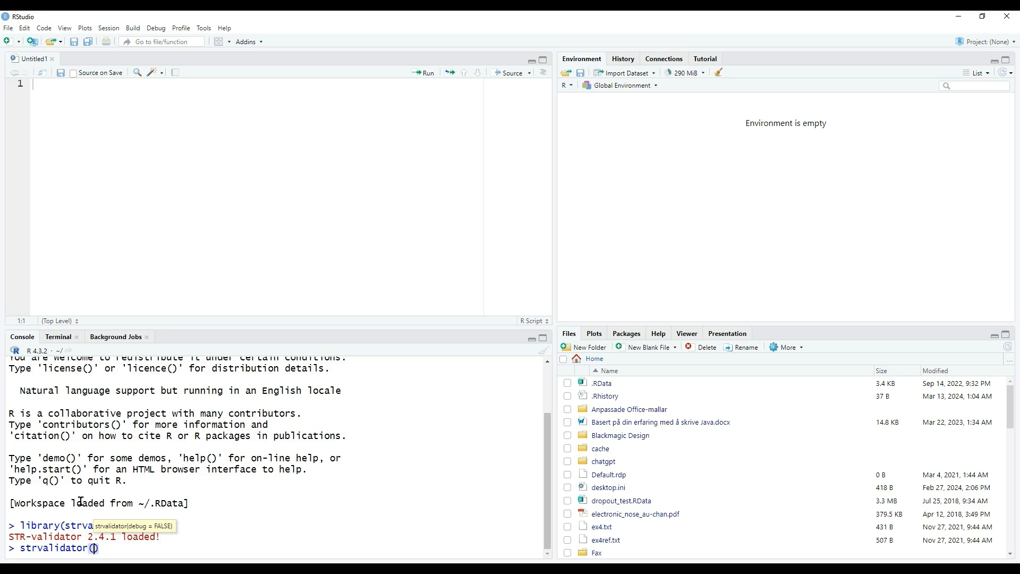
key(Return)
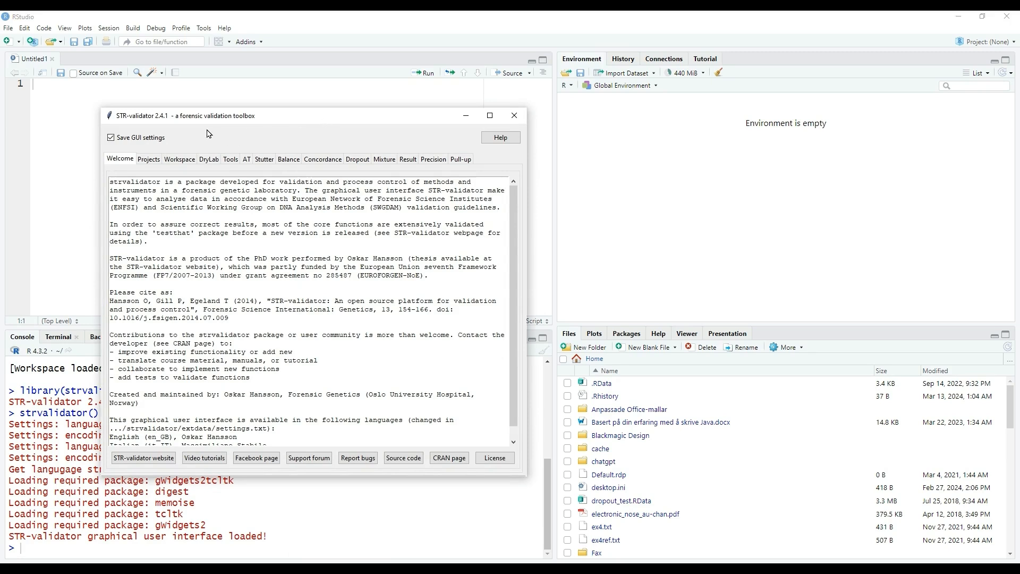
Start a workspace import and choose sureid_data.txt from the input_files folder inside rmarkdown_automation.
click(191, 163)
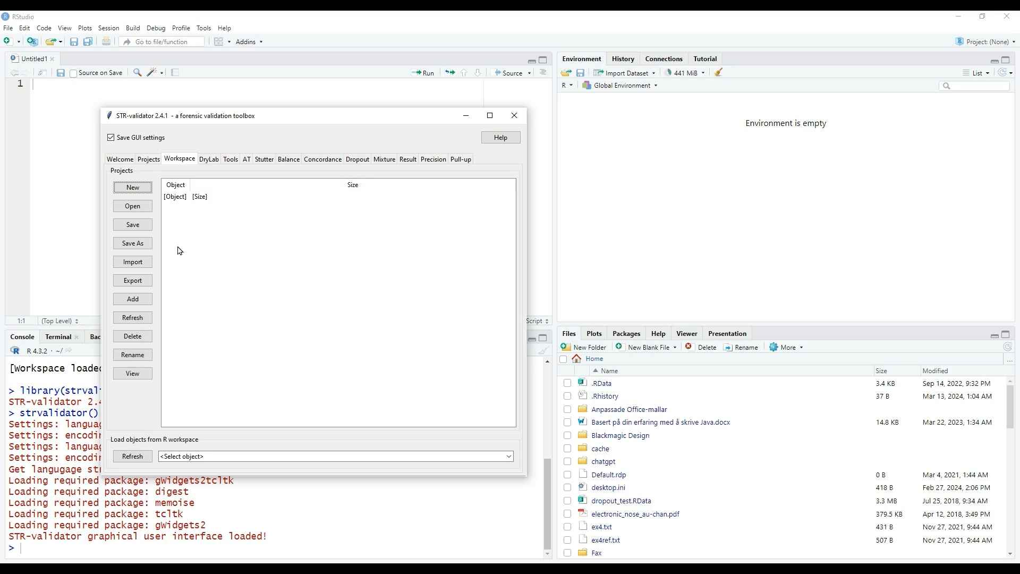
click(150, 267)
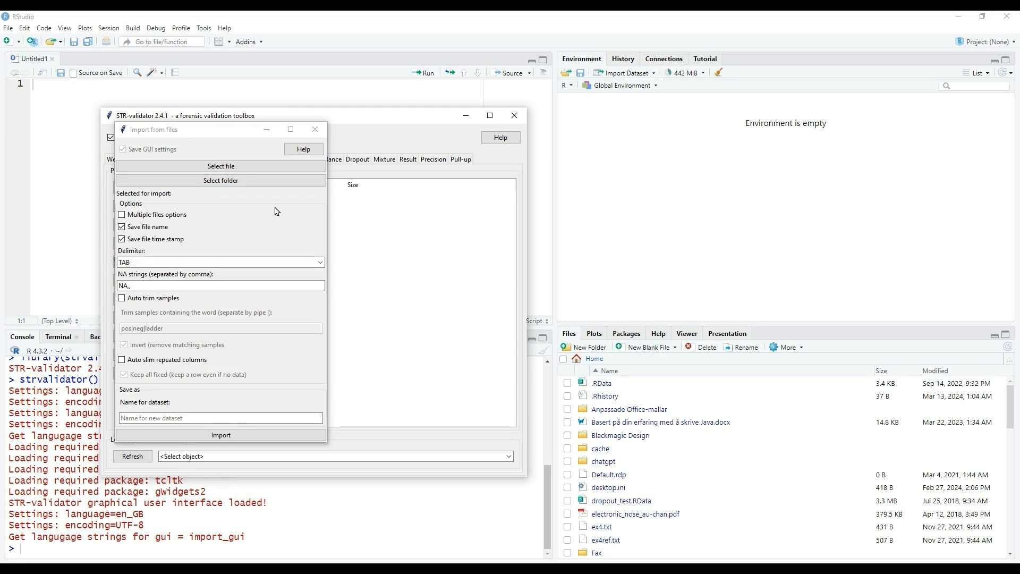
click(259, 169)
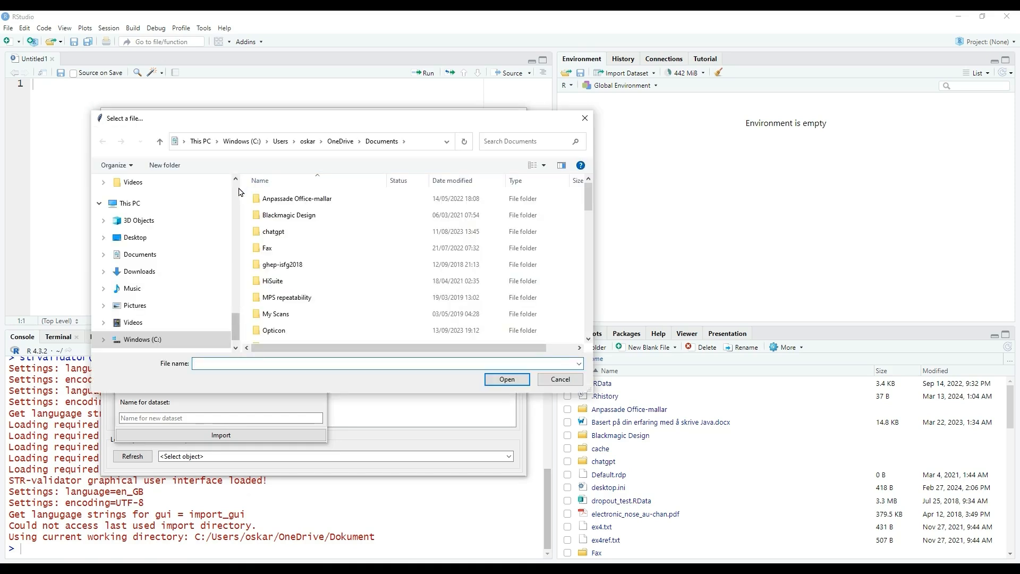
scroll(238, 192, up, 10)
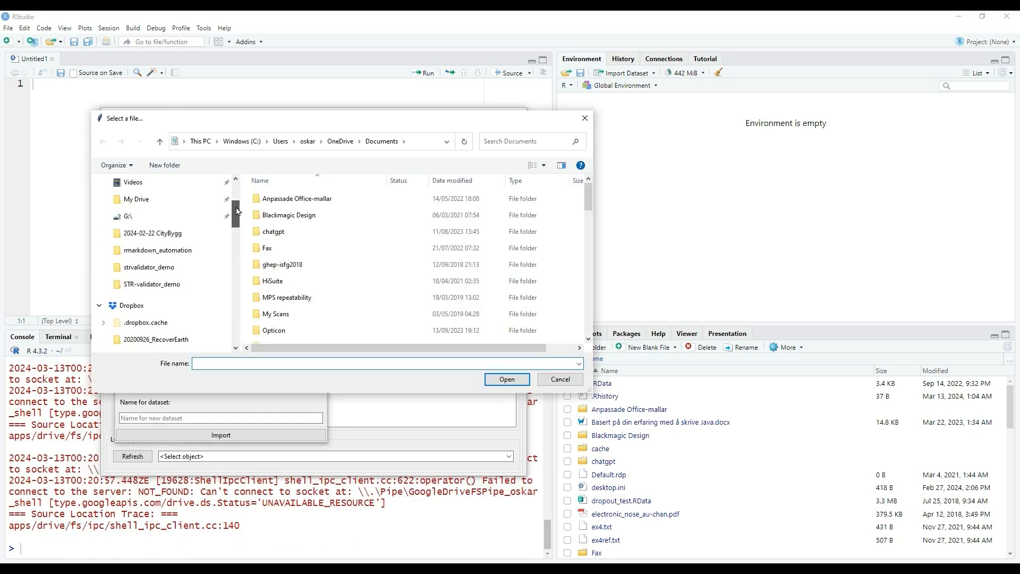
click(196, 253)
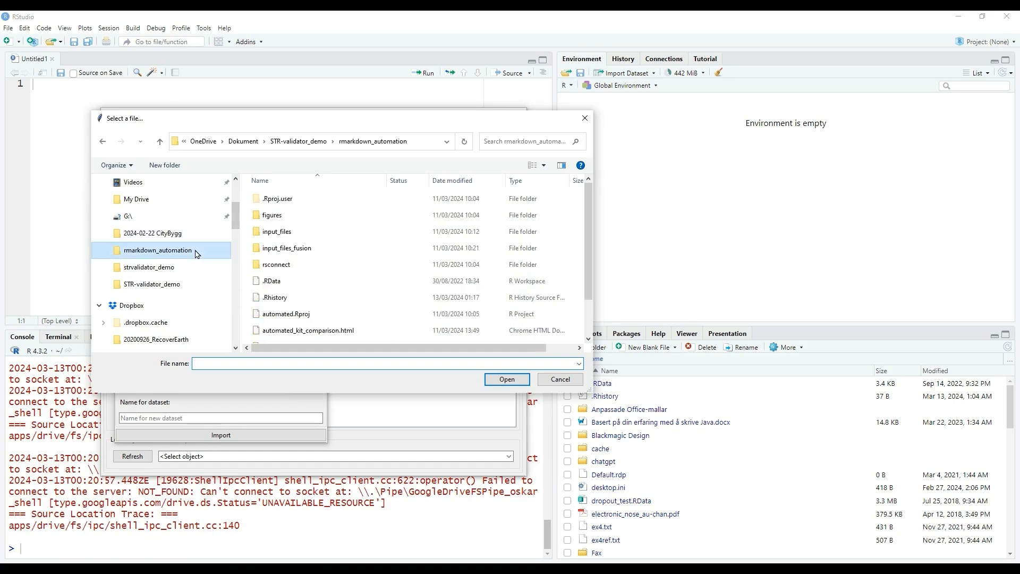
click(278, 236)
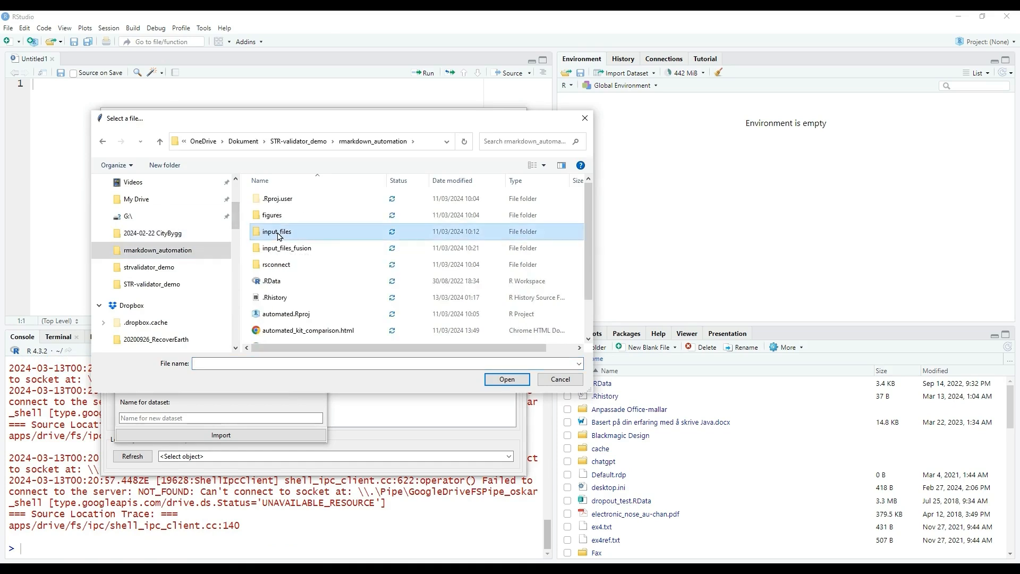
double_click(279, 236)
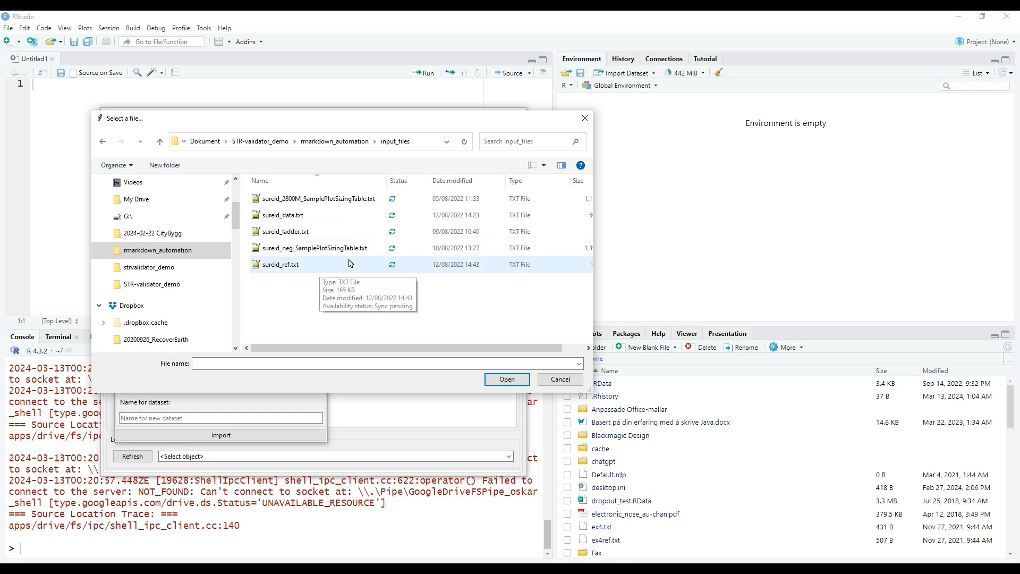
click(305, 219)
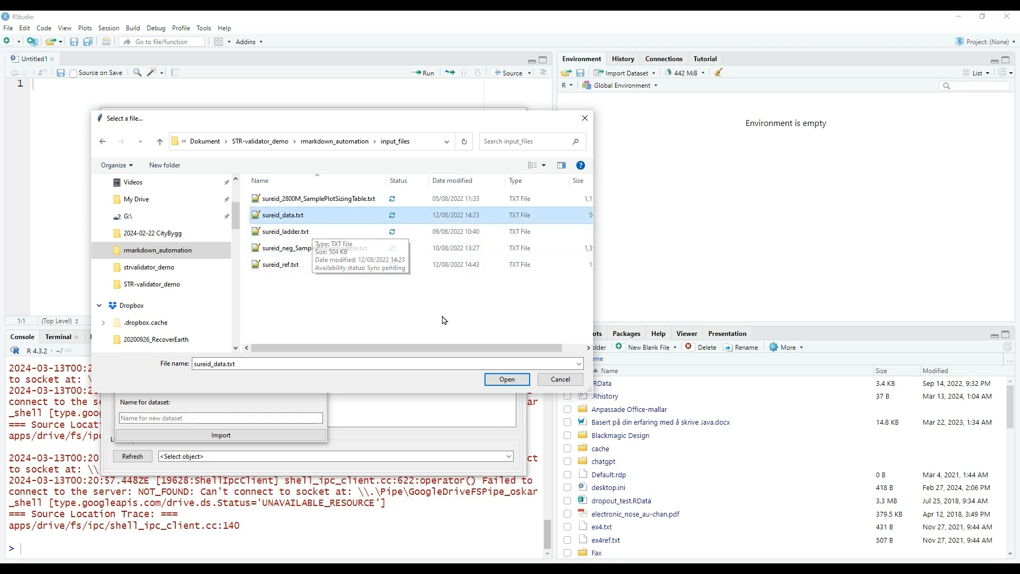
click(494, 381)
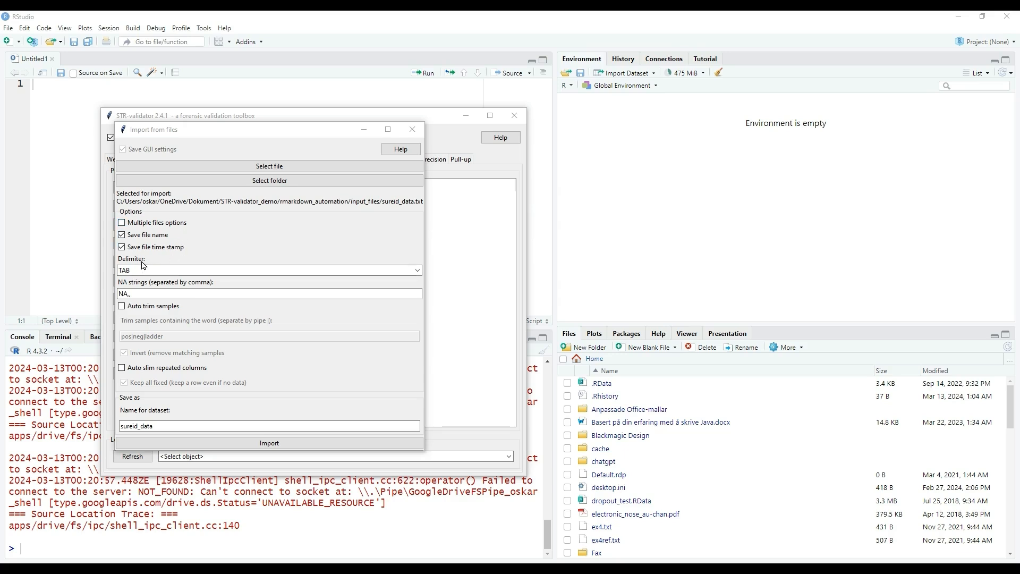
Import the selected file as dataset sureid_data, using the TAB delimiter and leaving automatic sample trimming off.
click(177, 273)
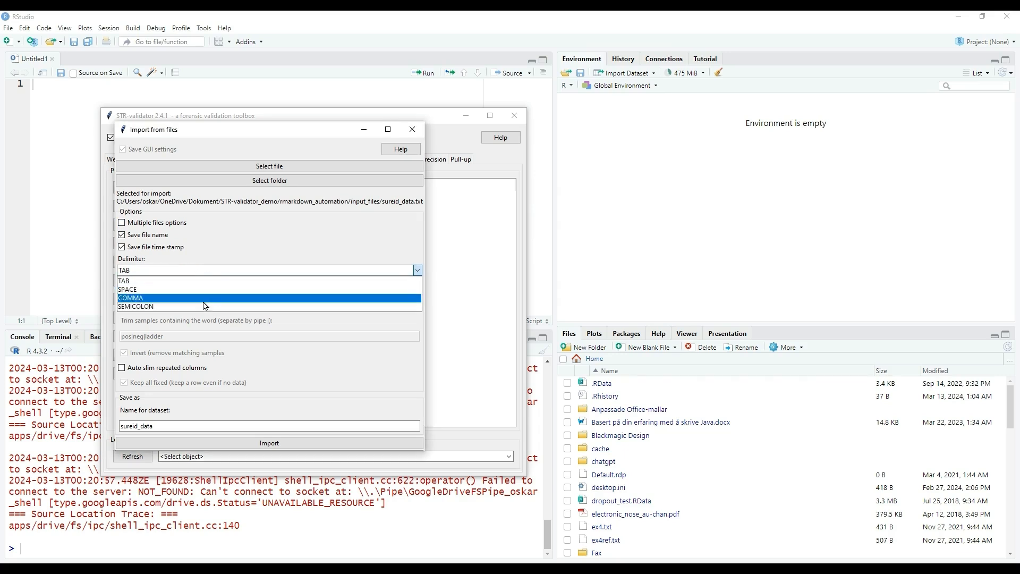
click(209, 281)
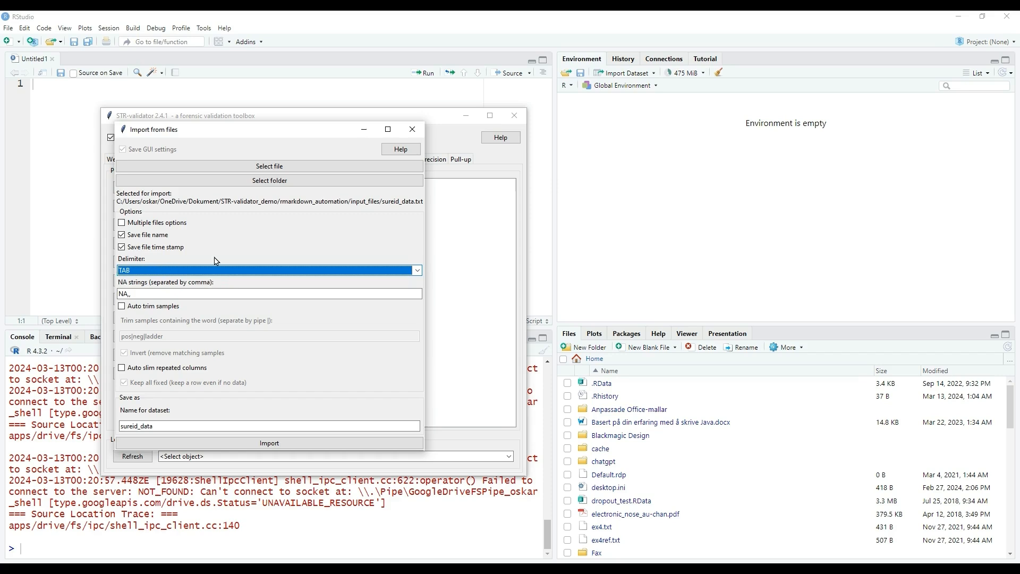
click(183, 291)
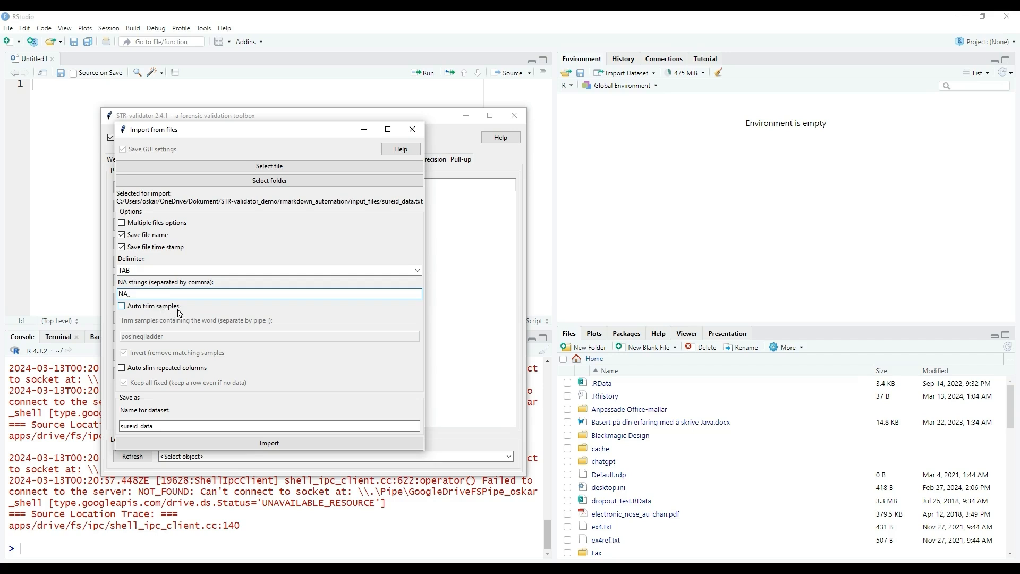
click(122, 307)
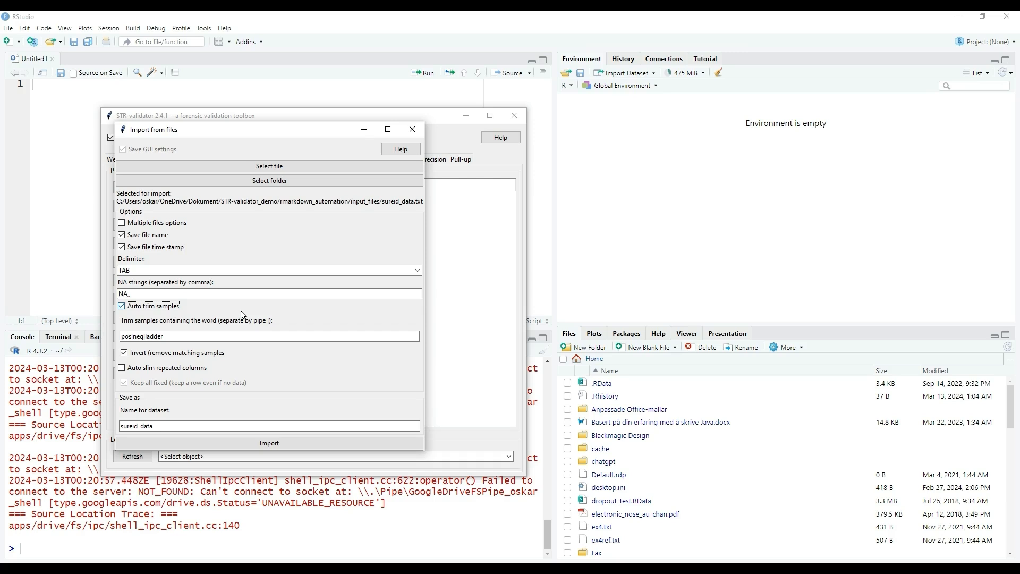
click(122, 307)
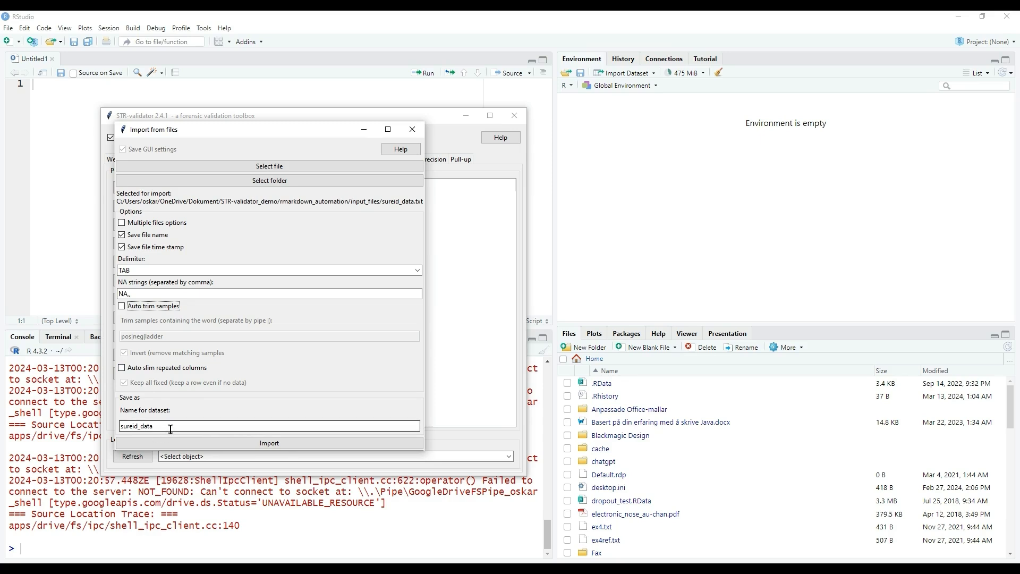
click(239, 443)
triple_click(376, 507)
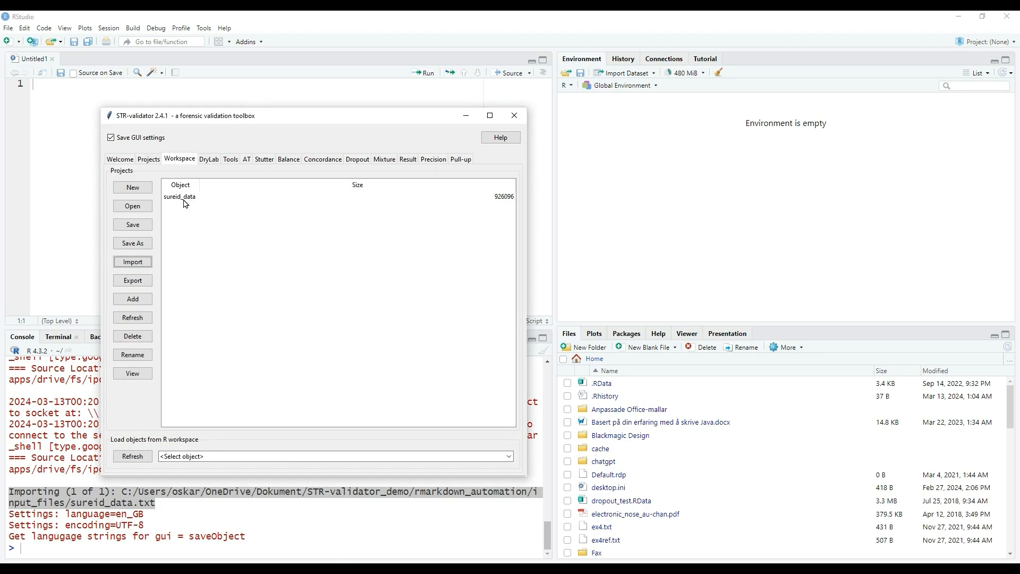
Import sureid_ref.txt from the same input_files folder into the workspace as dataset sureid_ref.
click(146, 264)
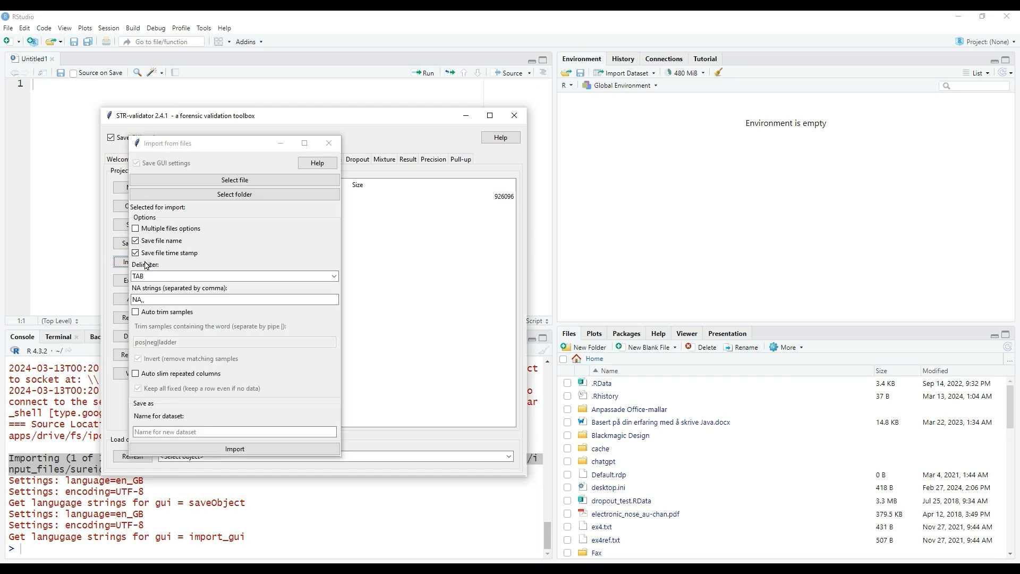
click(254, 185)
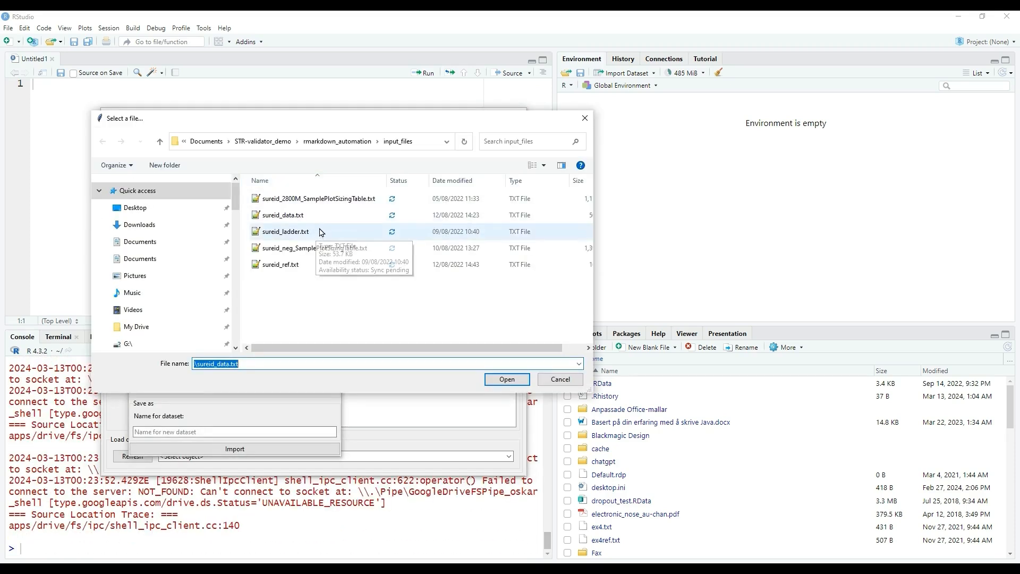
click(308, 264)
click(489, 375)
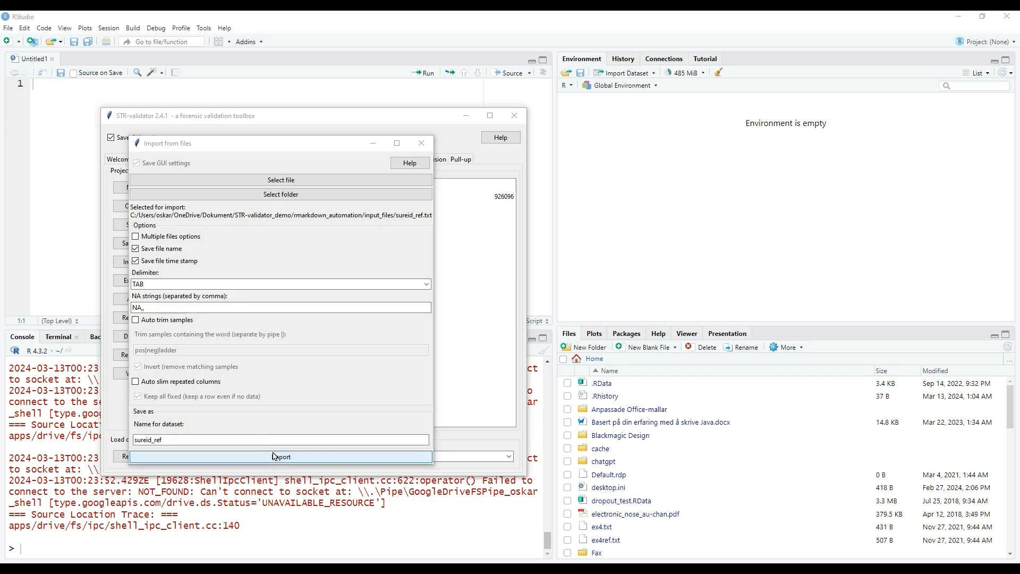
click(290, 460)
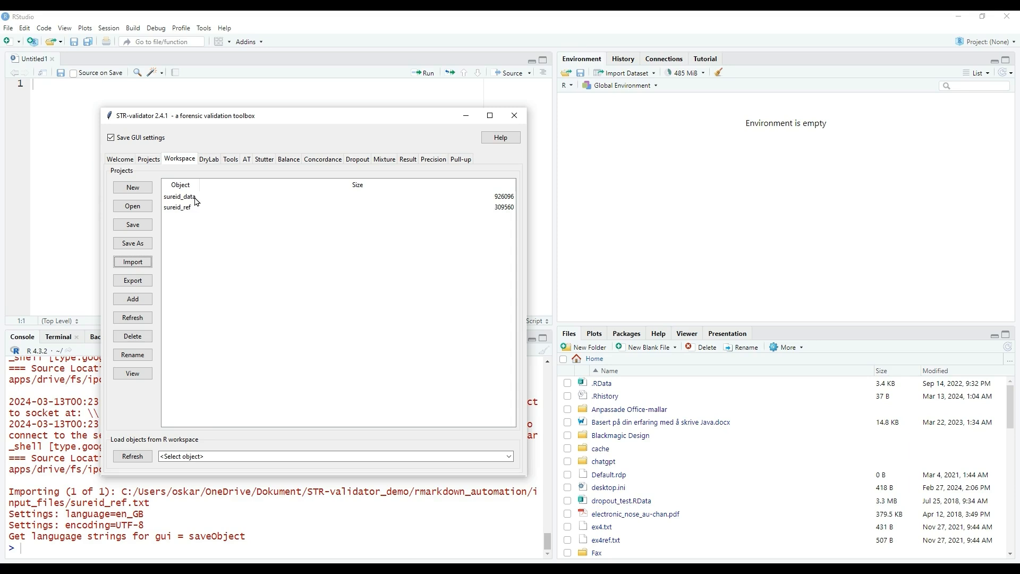
Open the heterozygote balance calculation and set sureid_data as the sample dataset and sureid_ref as the reference dataset.
click(288, 163)
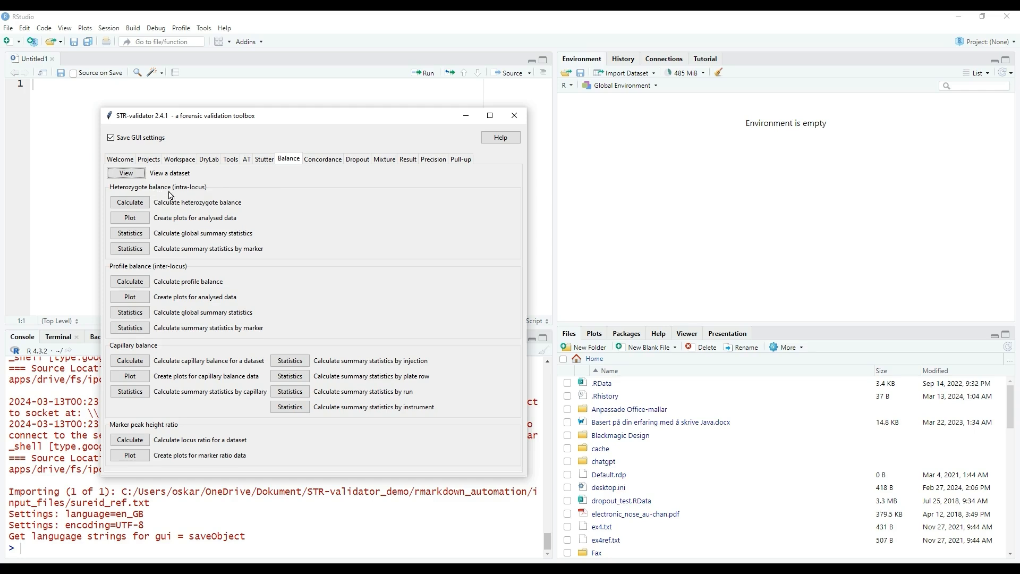
click(129, 202)
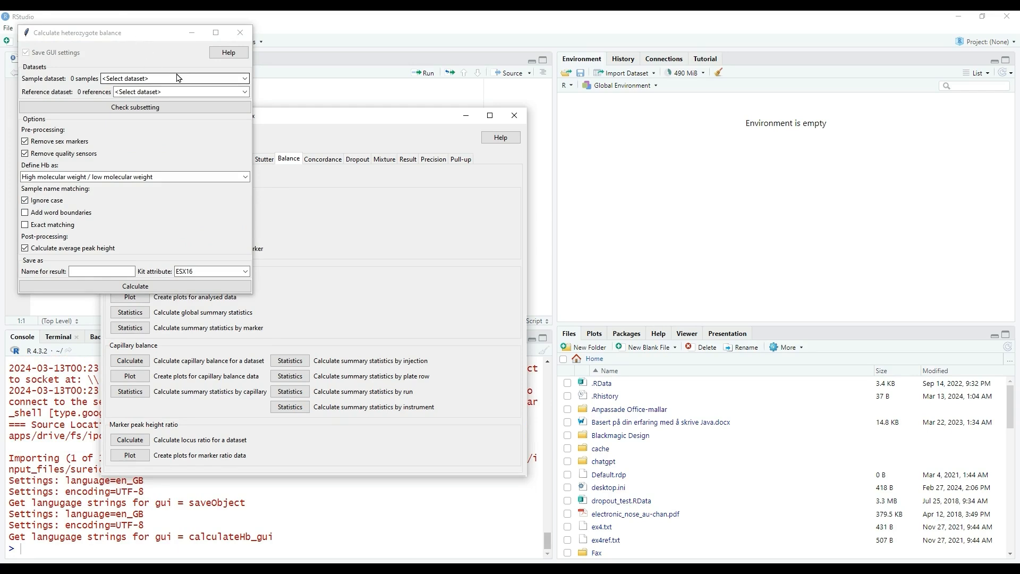
click(244, 78)
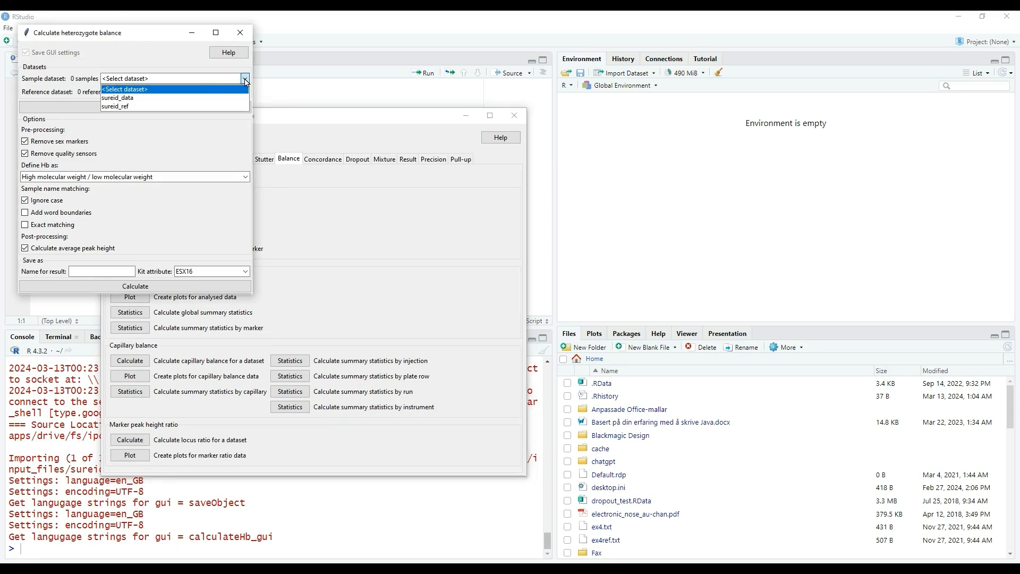
click(219, 99)
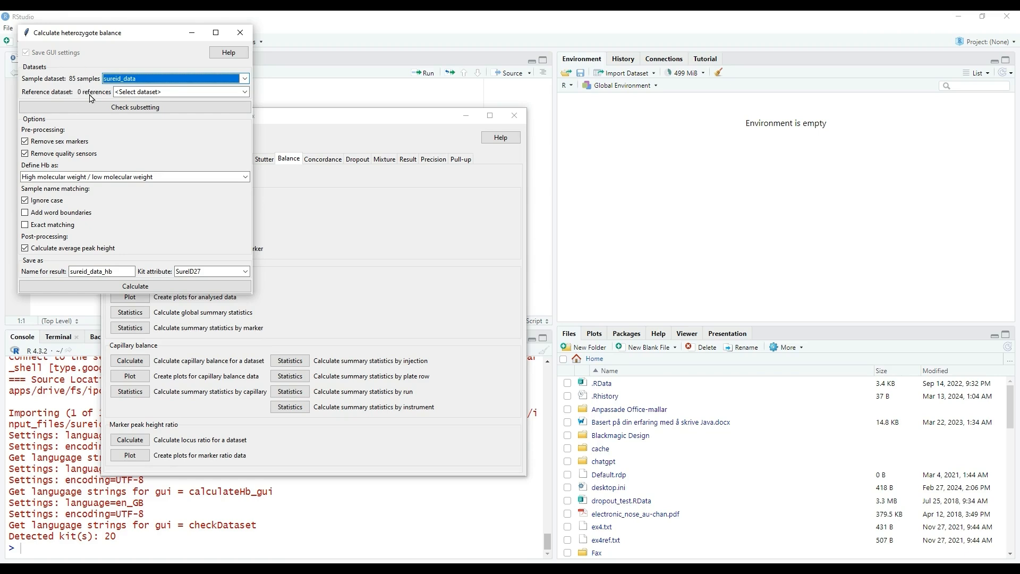
click(244, 92)
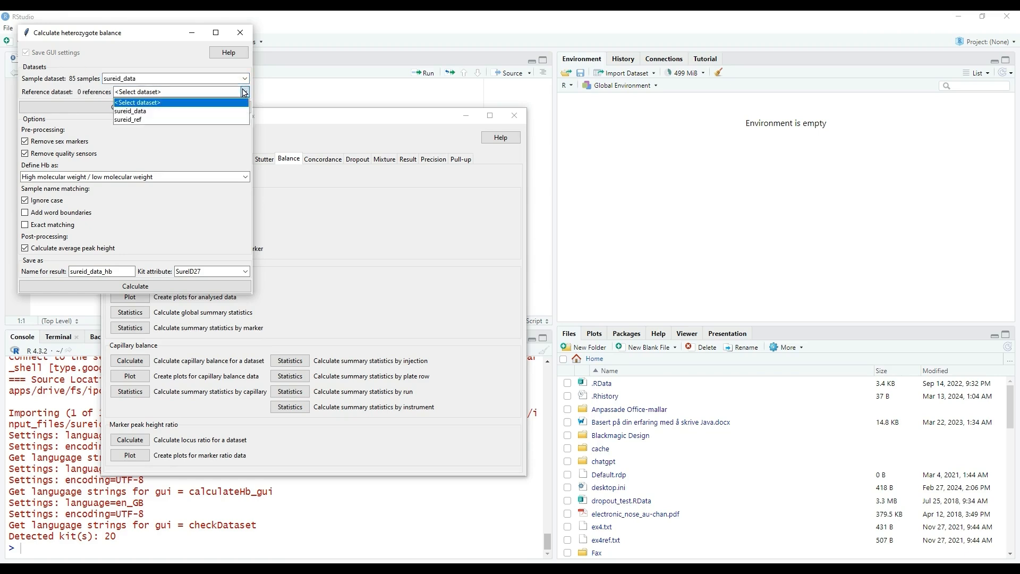
click(215, 119)
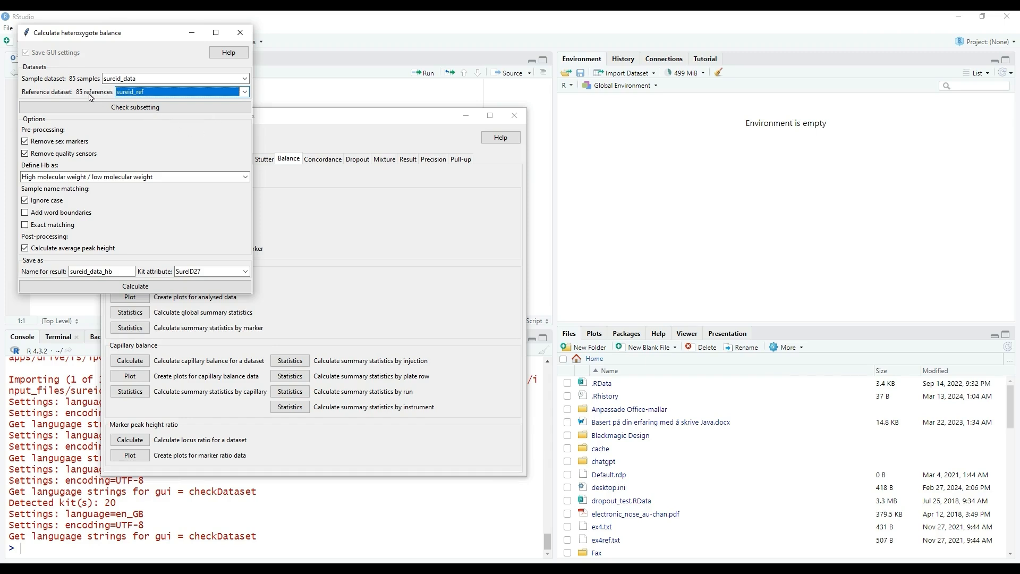
Check how the sample names are subsetted by the reference names, and close the check to return to the calculation options.
click(175, 114)
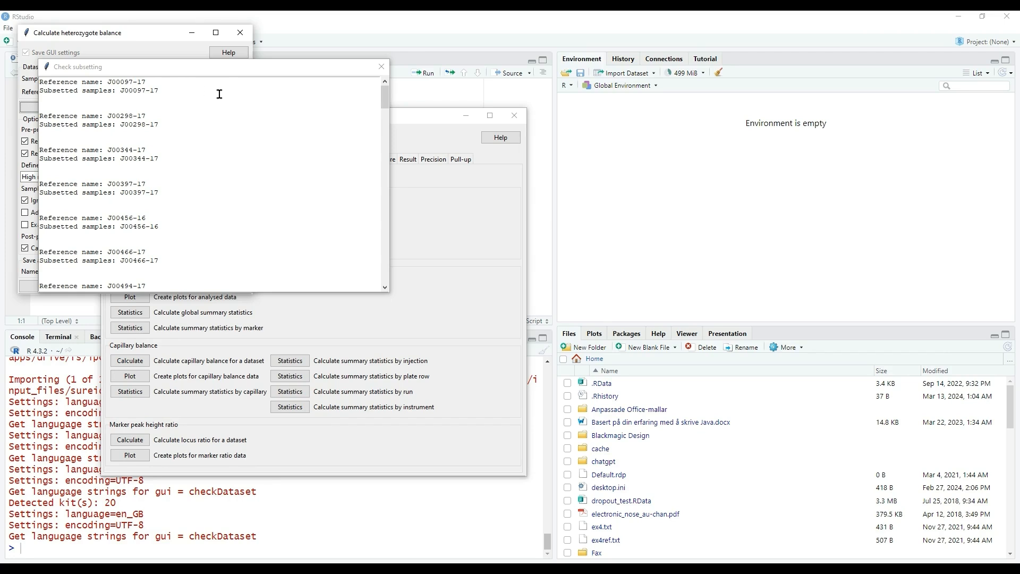
click(385, 70)
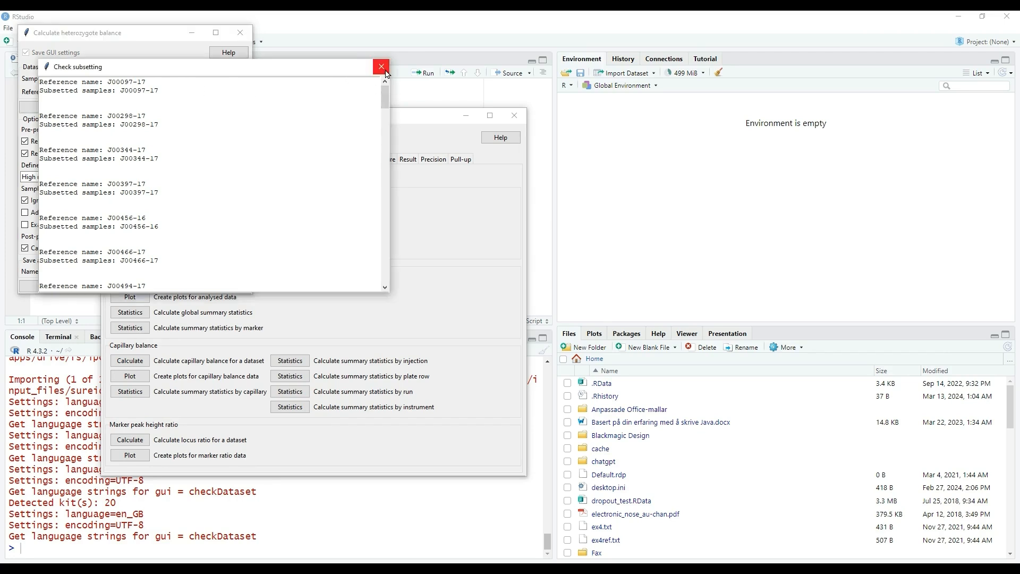
click(386, 72)
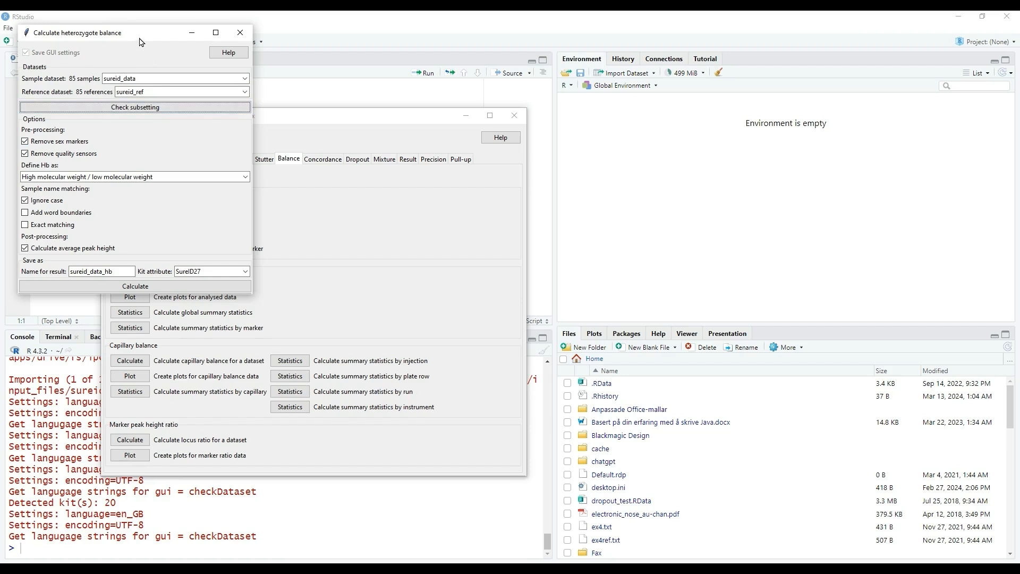
drag(140, 42, 164, 66)
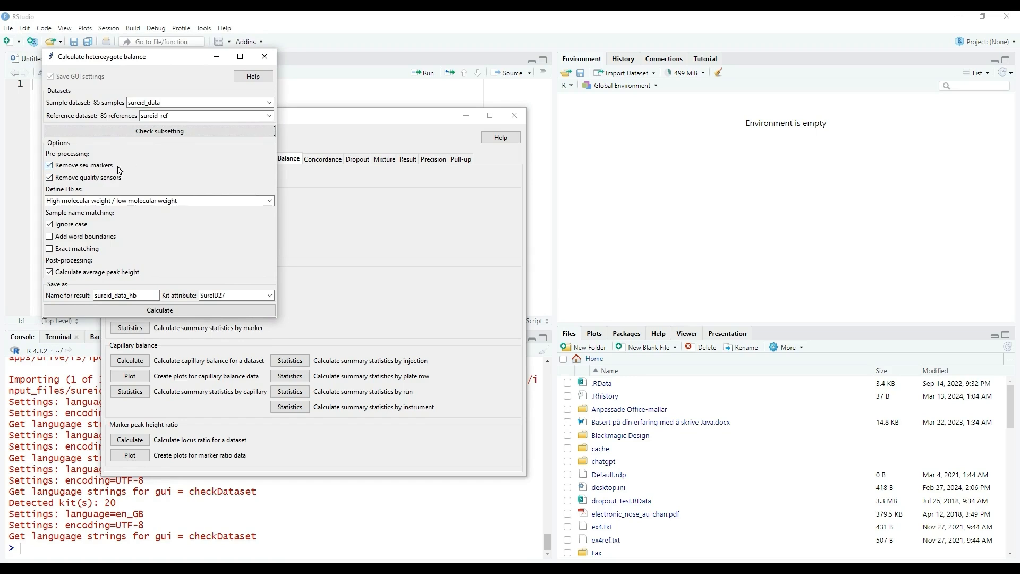
Calculate the heterozygote balance as smaller peak / larger peak without removing sex markers or quality sensors, saving the result as sureid_data_hb.
click(61, 167)
click(51, 178)
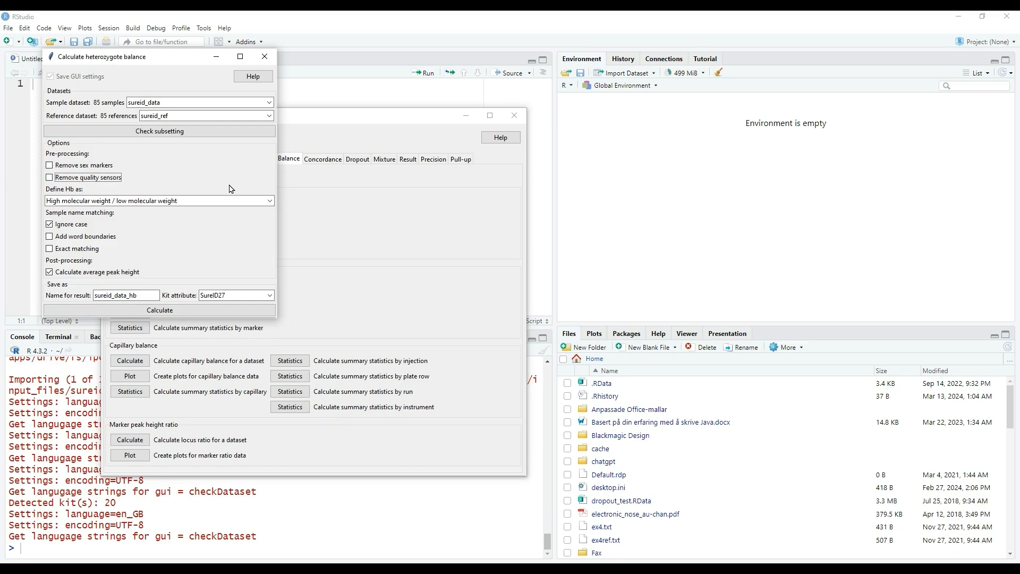
click(270, 202)
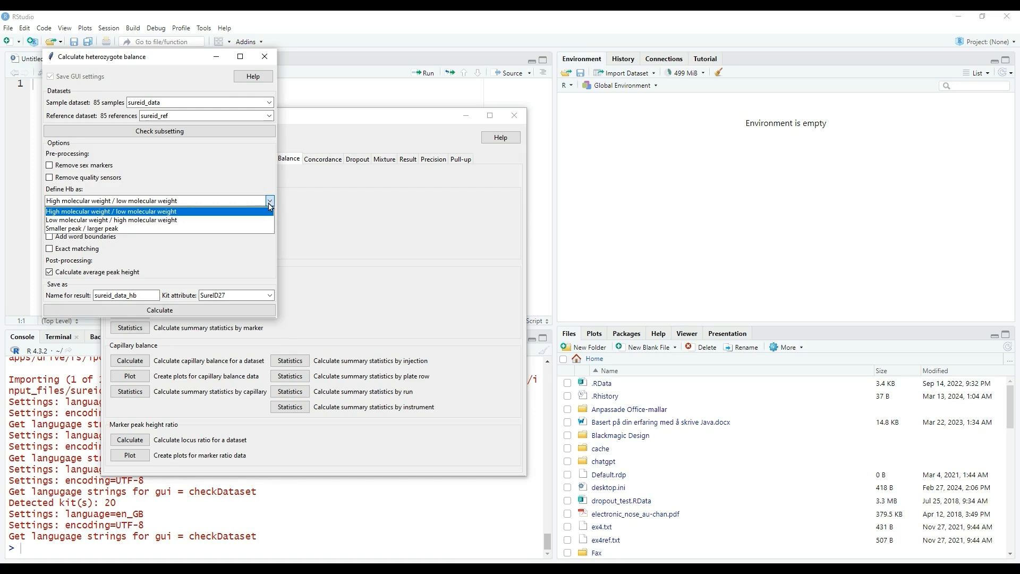
click(133, 231)
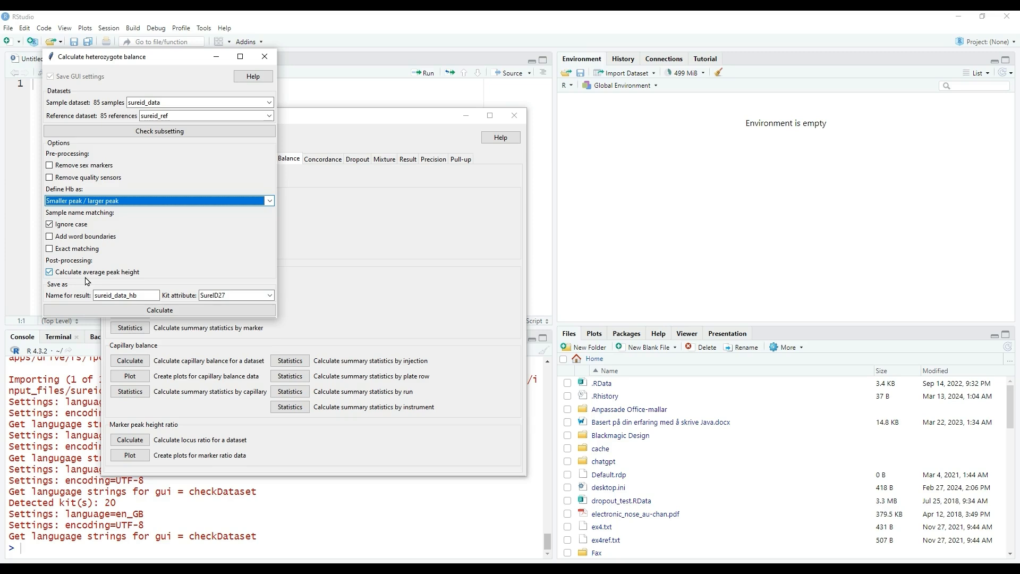
click(182, 313)
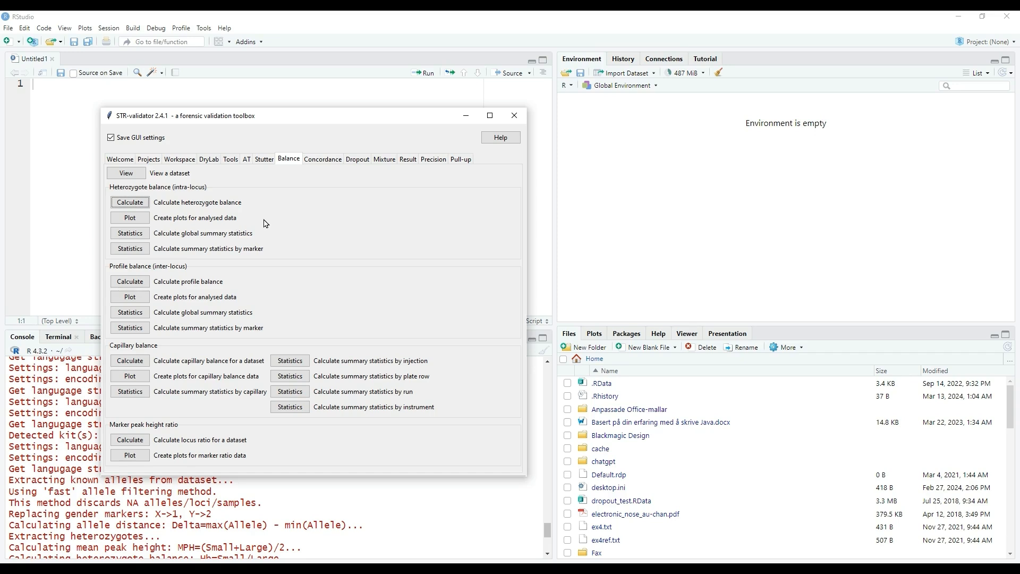
Open the plotting of analysed heterozygote balance data and set sureid_data_hb as the balance dataset.
click(146, 222)
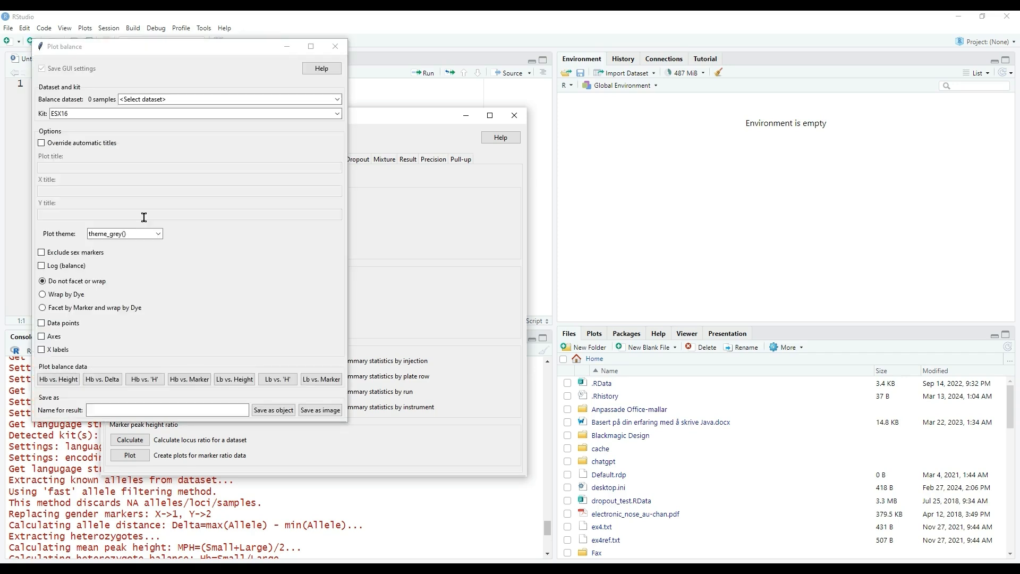
click(225, 101)
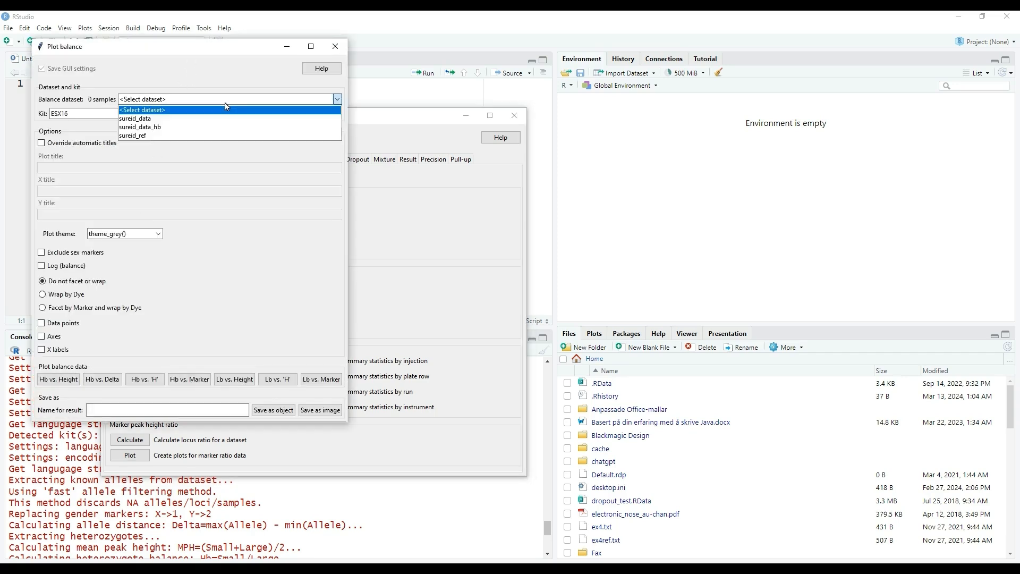
click(203, 129)
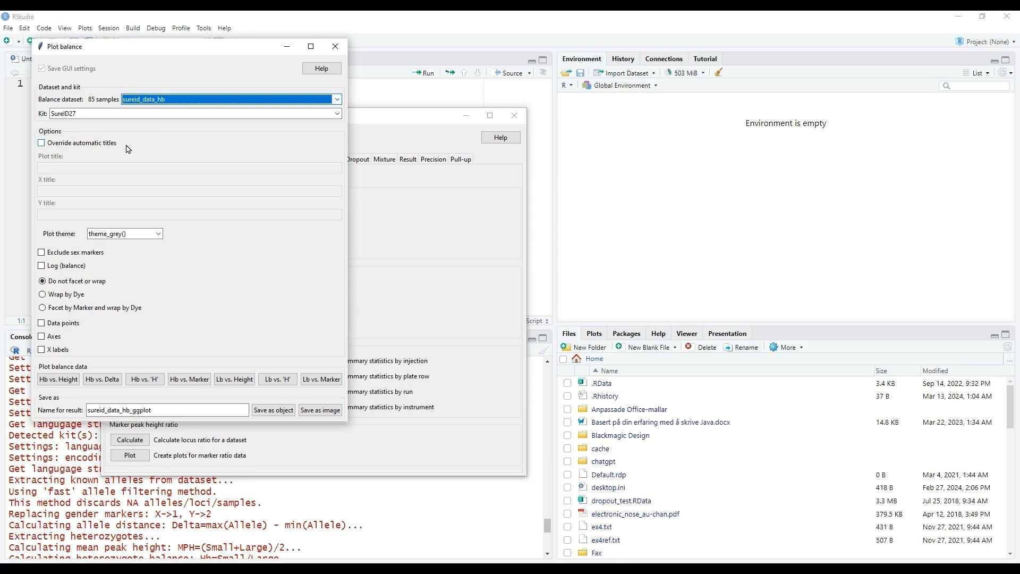
Override the automatic titles with plot title "SureID27 heterozygote balance", X title "Markers" and Y title "Hb".
click(47, 143)
click(69, 166)
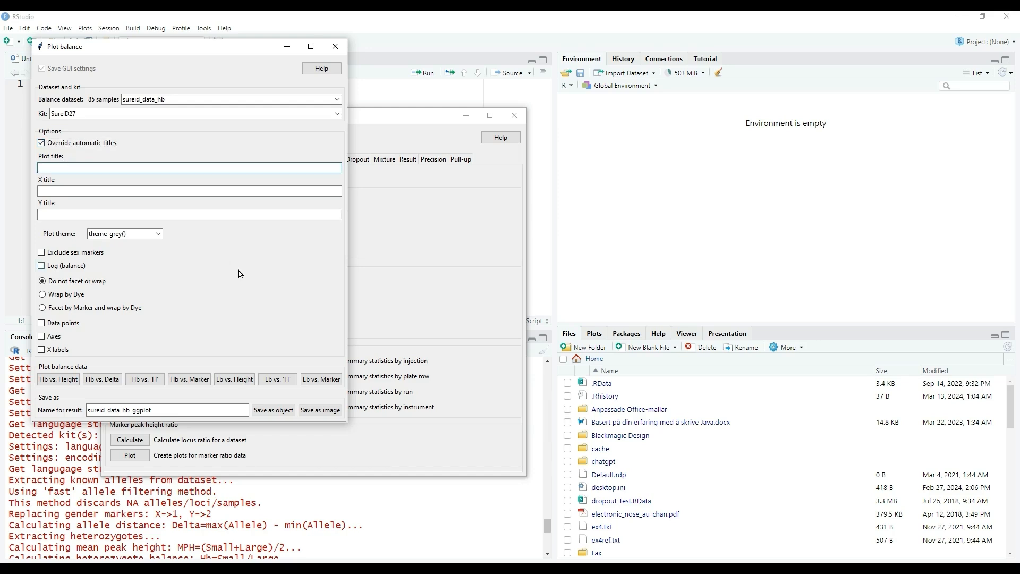
text(SureID27 heterozygote balance)
click(131, 190)
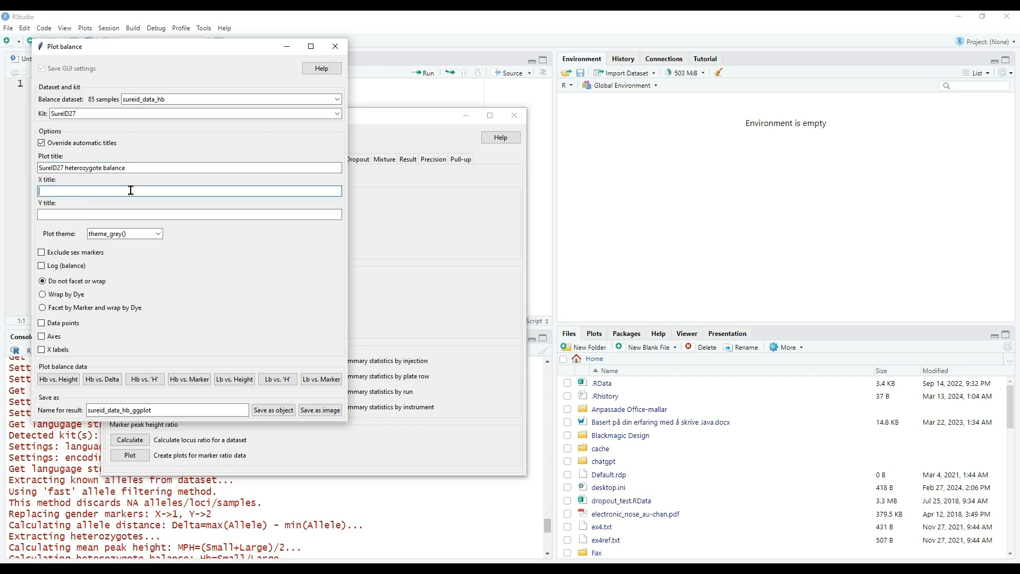
text(Markers)
click(124, 212)
text(Hb)
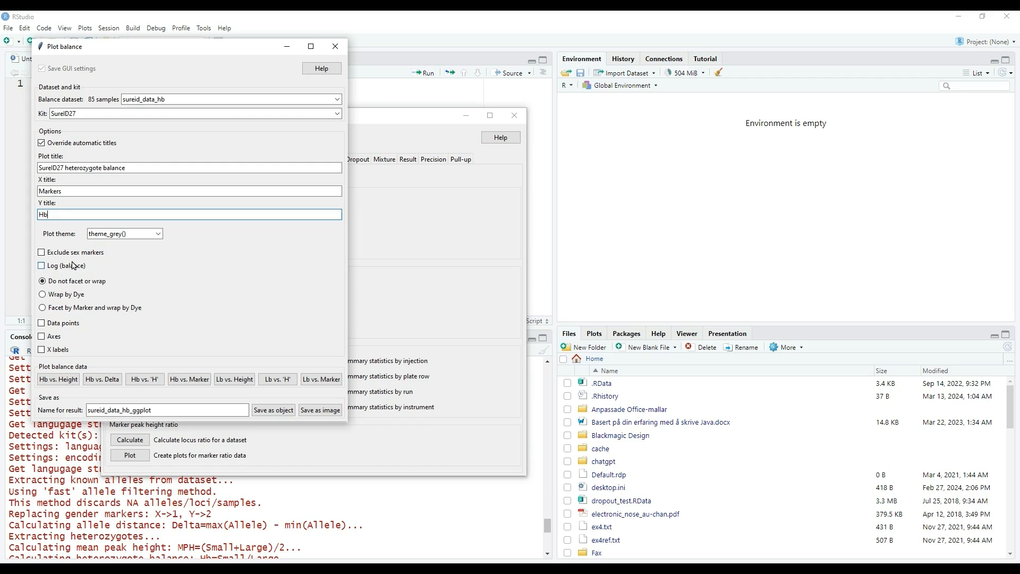
Plot heterozygote balance by marker with theme_grey(), and switch to RStudio to show the plot.
click(158, 234)
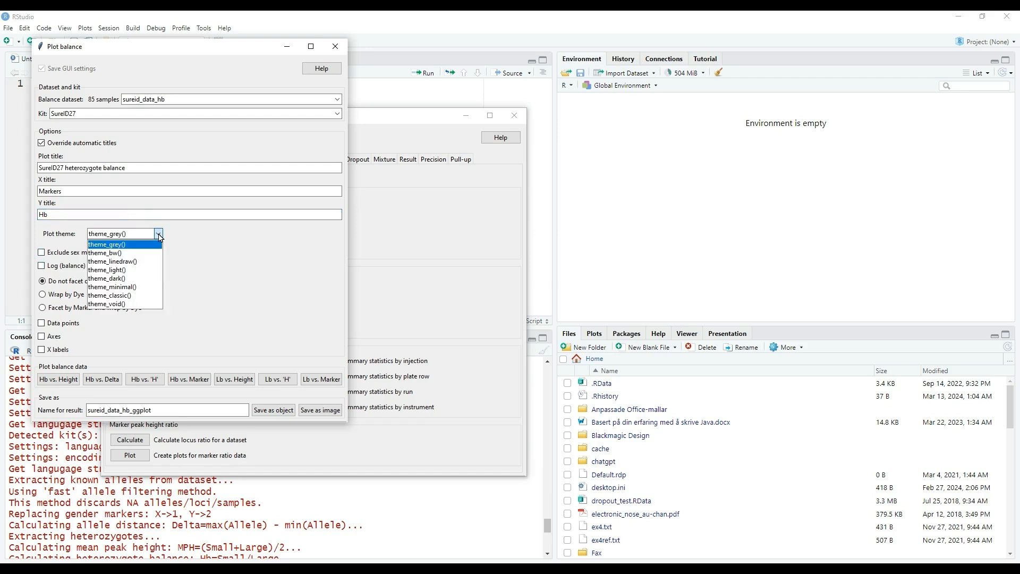
click(159, 237)
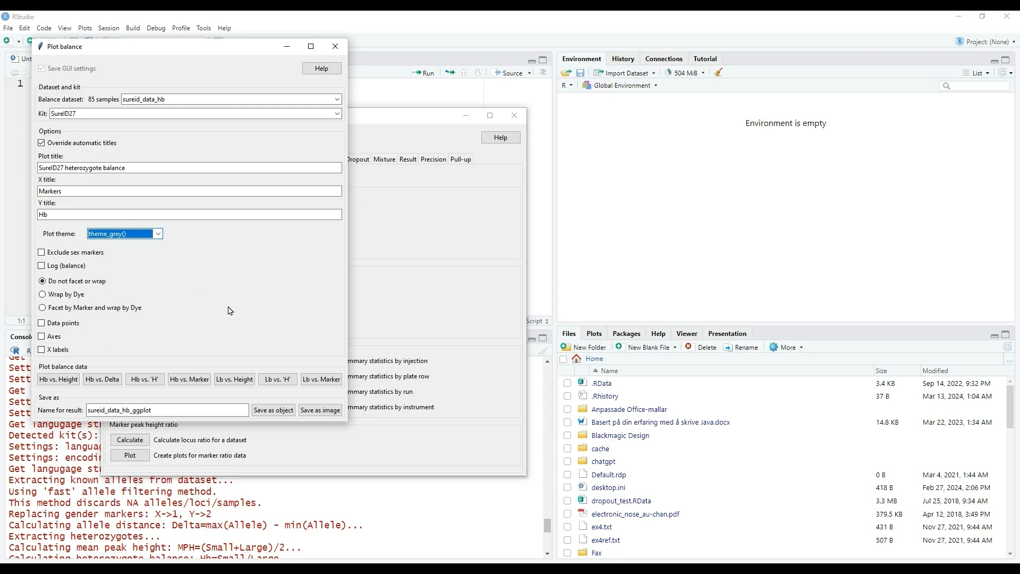
click(188, 383)
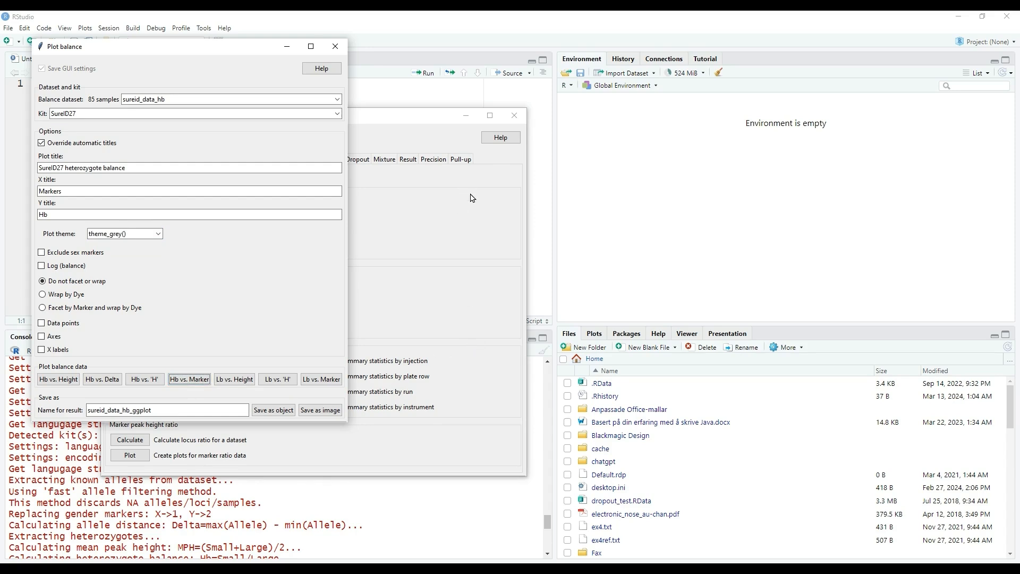
click(613, 25)
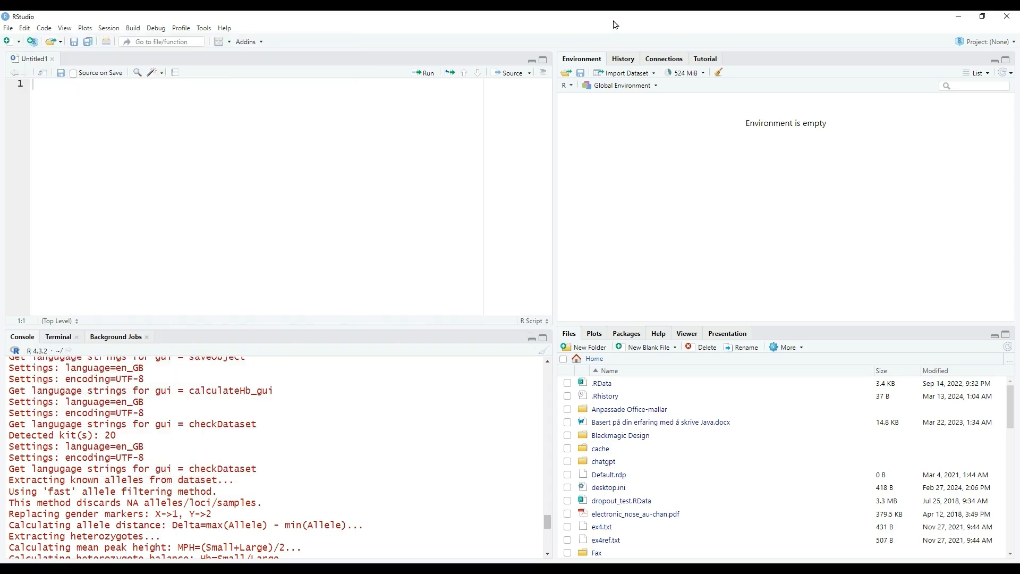
click(595, 333)
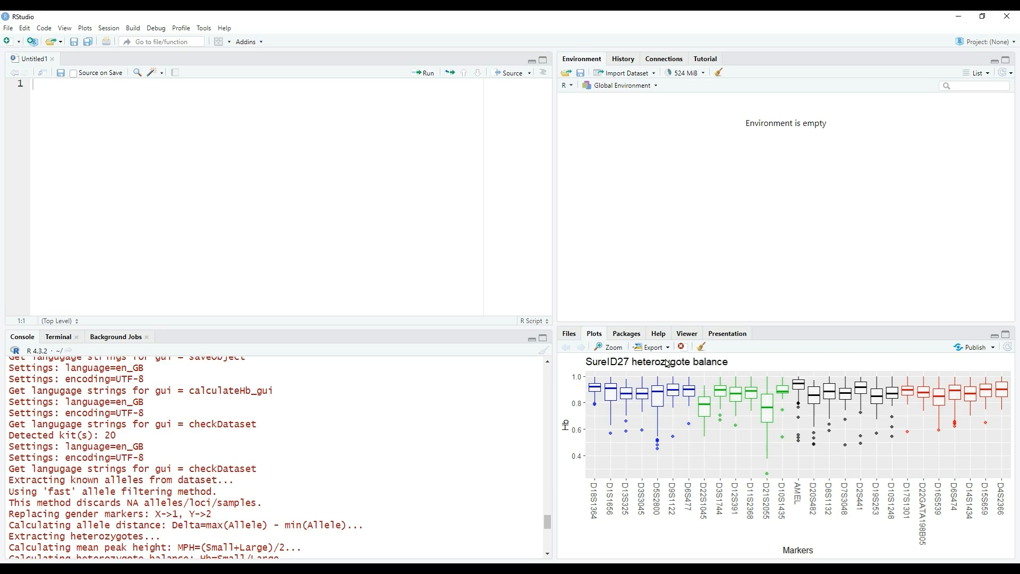
Examine the heterozygote balance plot enlarged in a separate window, and close the enlarged view.
click(611, 351)
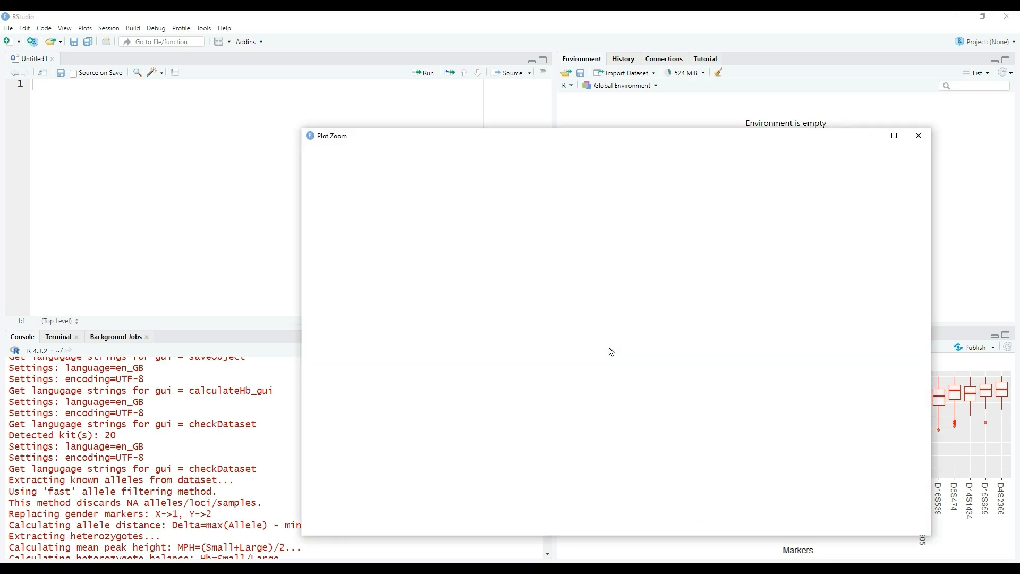
drag(533, 141, 360, 99)
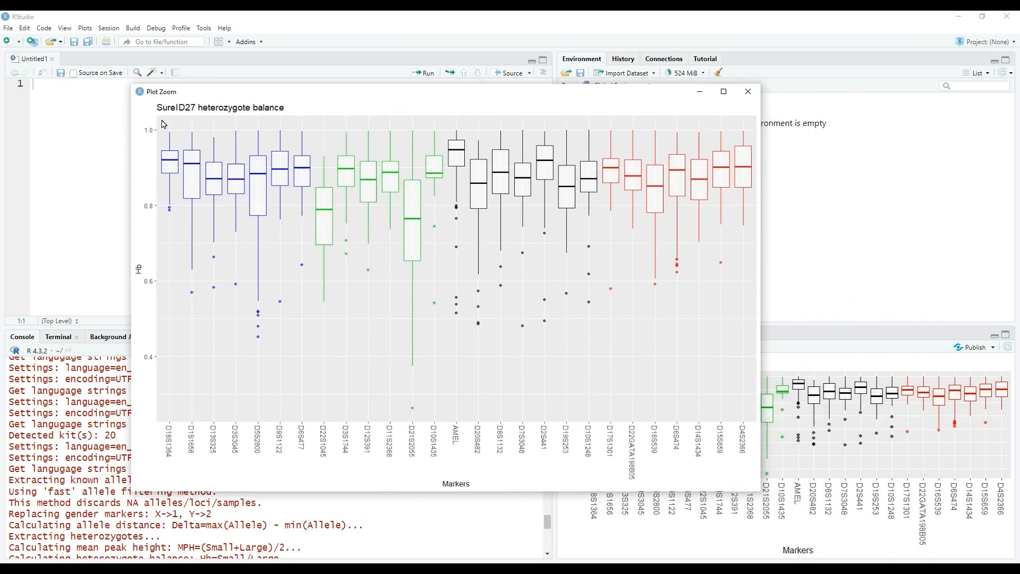
click(748, 92)
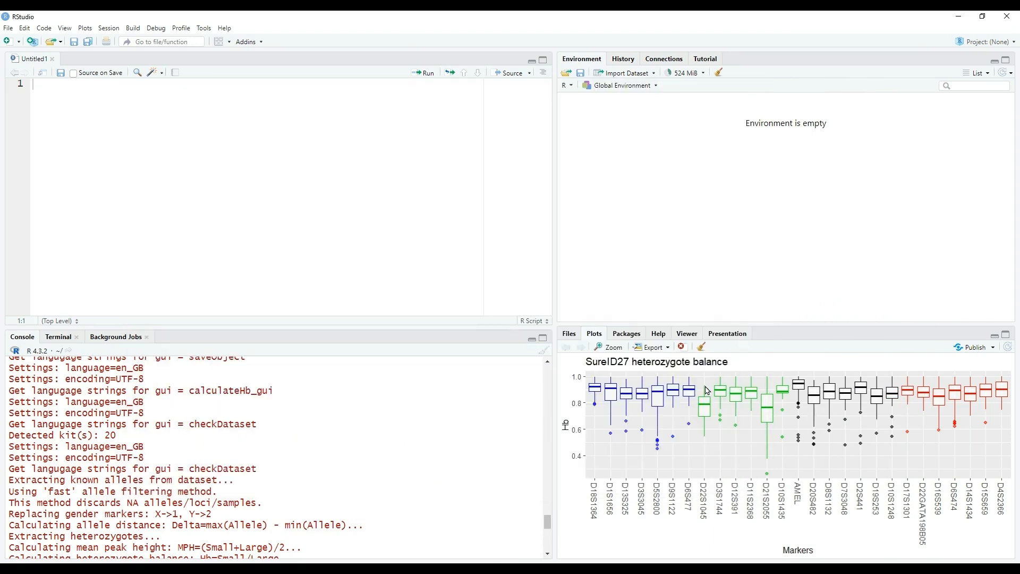
Check RStudio's options for exporting the plot as an image, and leave them without saving.
click(649, 355)
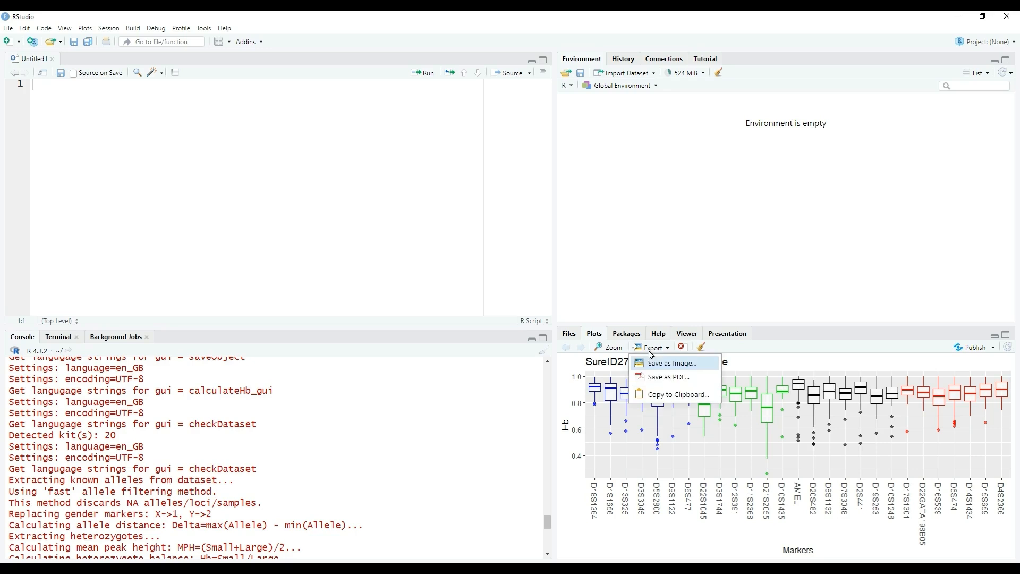
click(702, 365)
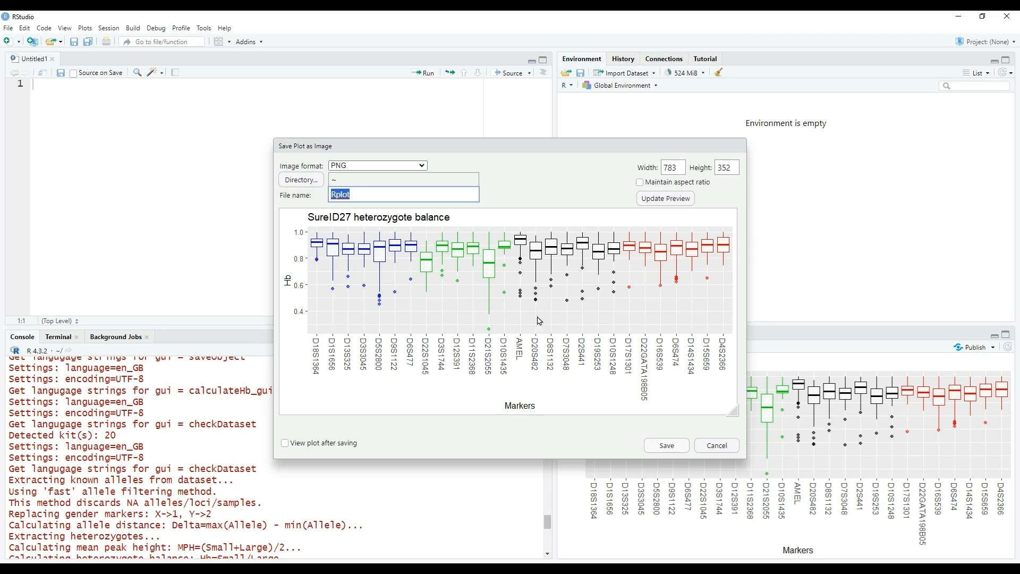
click(717, 445)
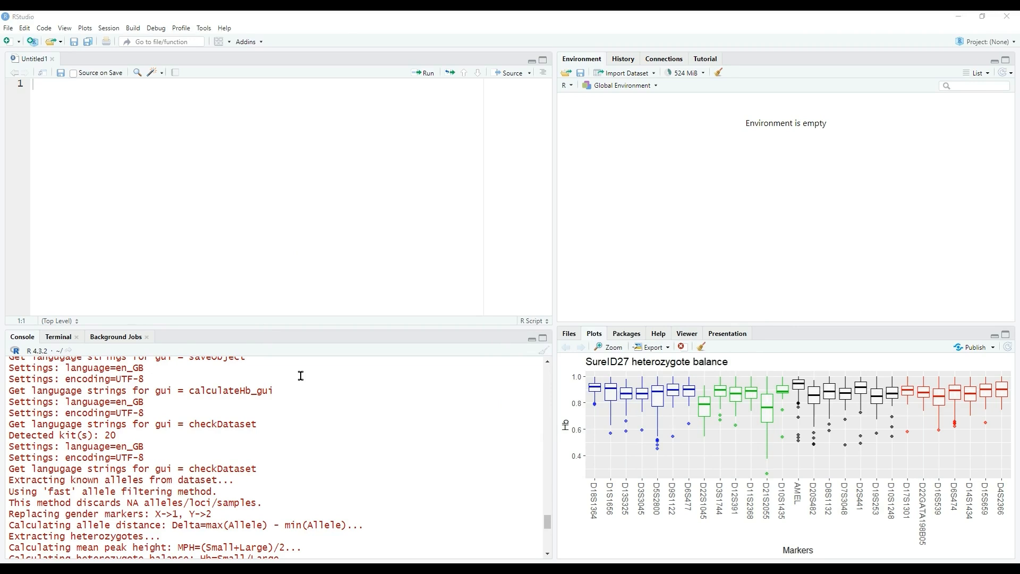
Switch to STR-validator's balance plotting window, review its image-saving settings without saving, and close the plotting window.
key(alt+Tab)
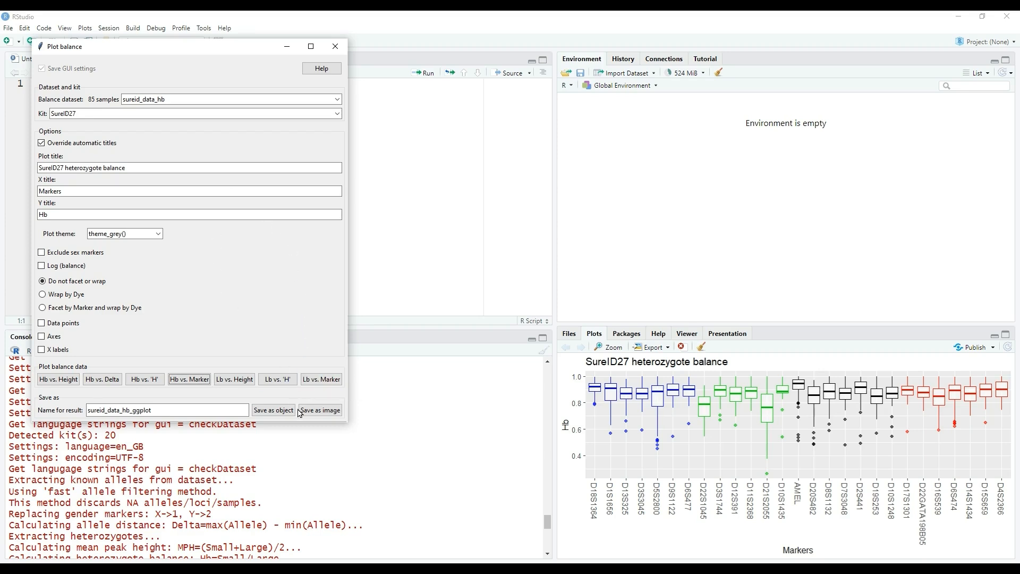
click(322, 414)
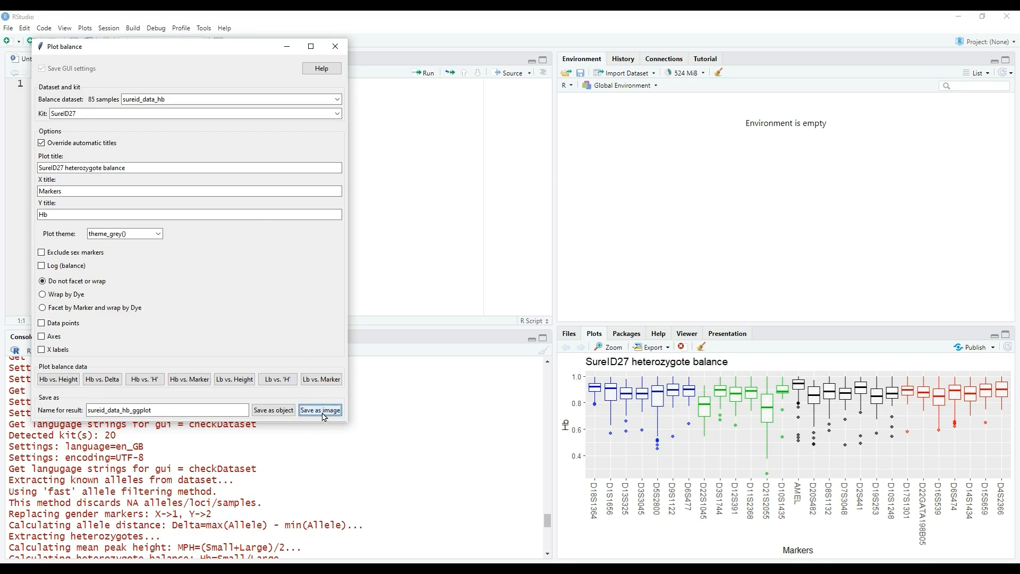
drag(160, 69, 480, 138)
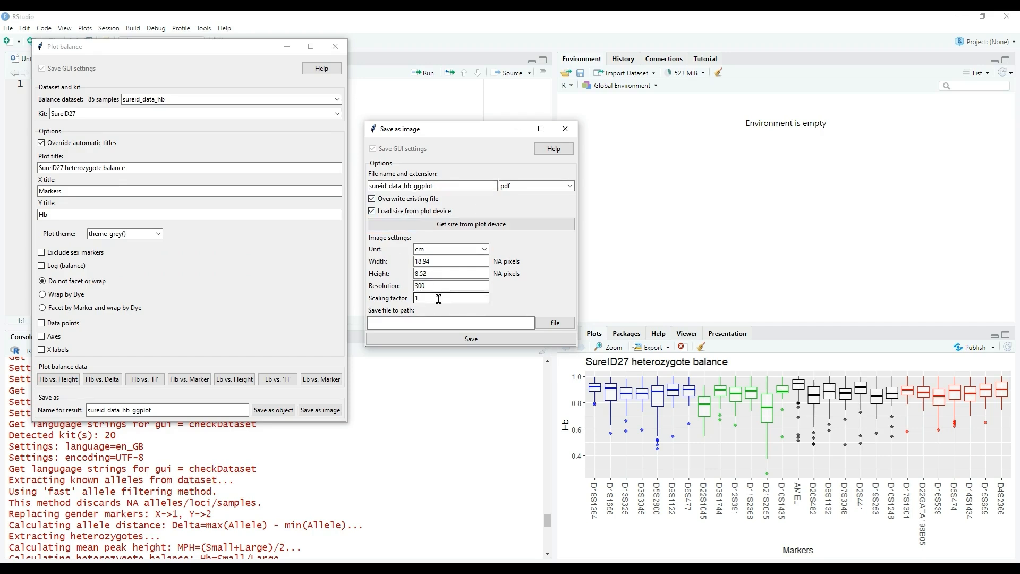
click(564, 129)
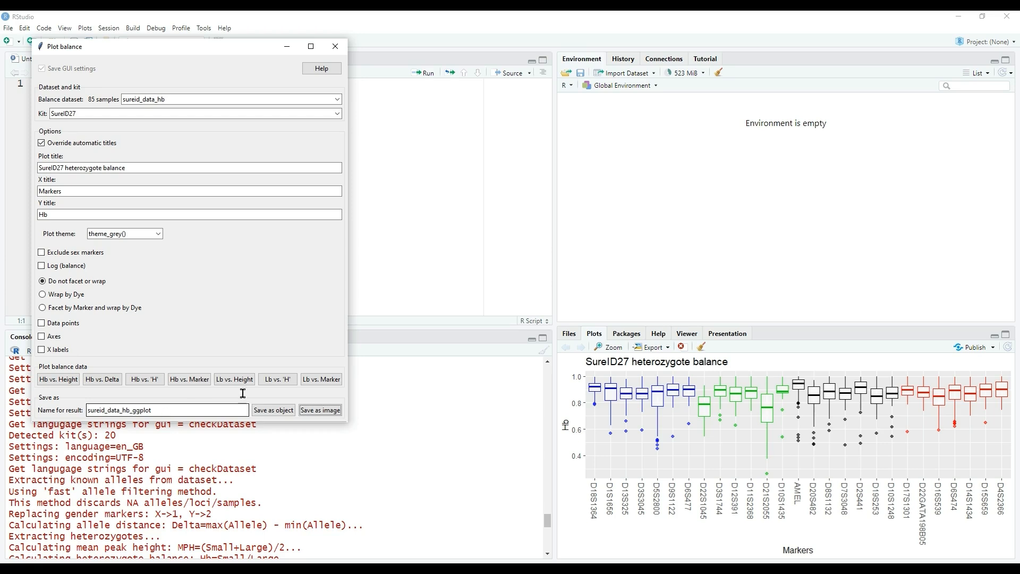
click(339, 52)
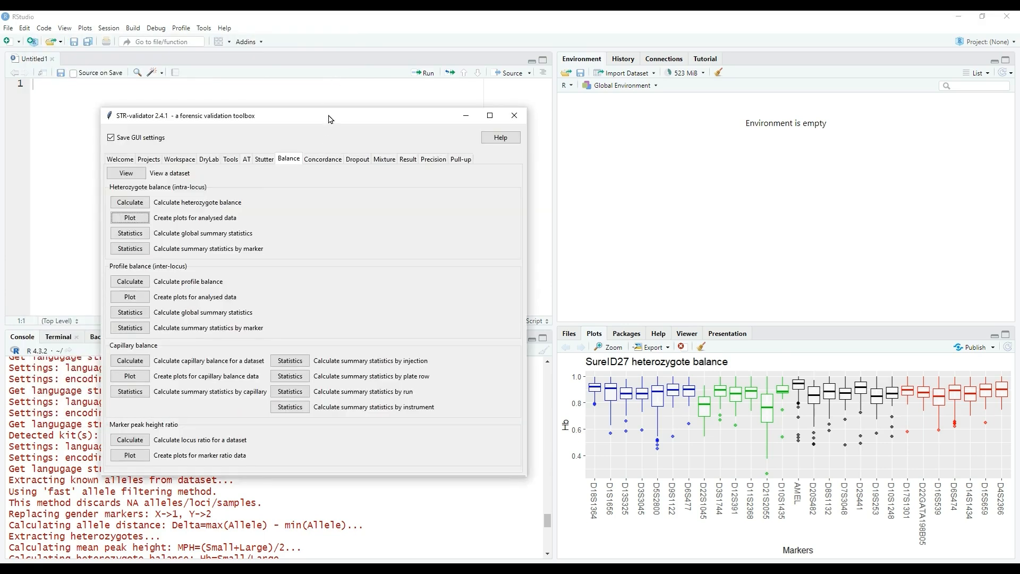
Calculate summary statistics of Hb by Marker for sureid_data_hb with quantile 0.05 and 4 decimals, saving the result as sureid_data_hb_stats.
drag(330, 119, 333, 91)
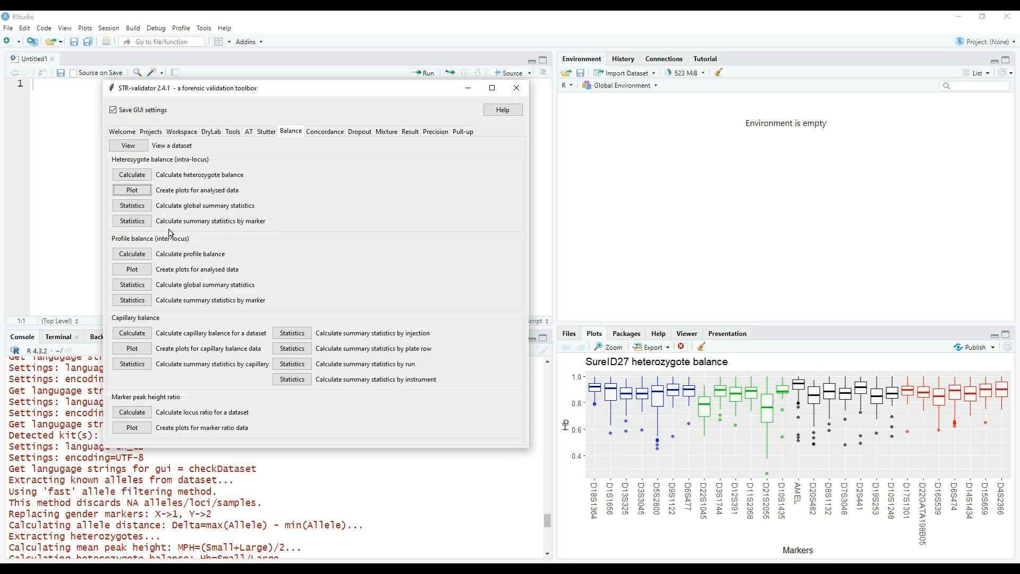
click(143, 226)
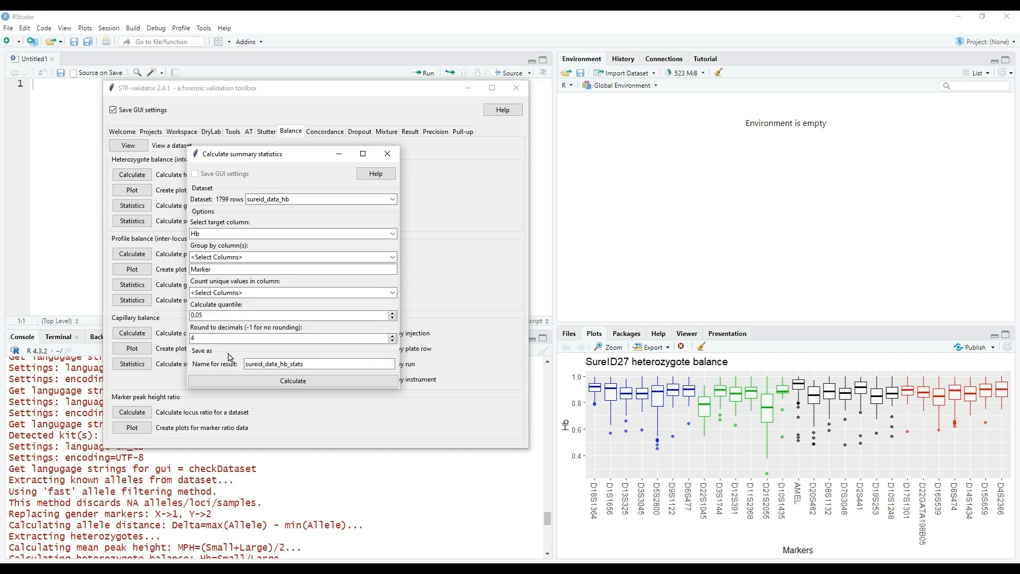
click(321, 382)
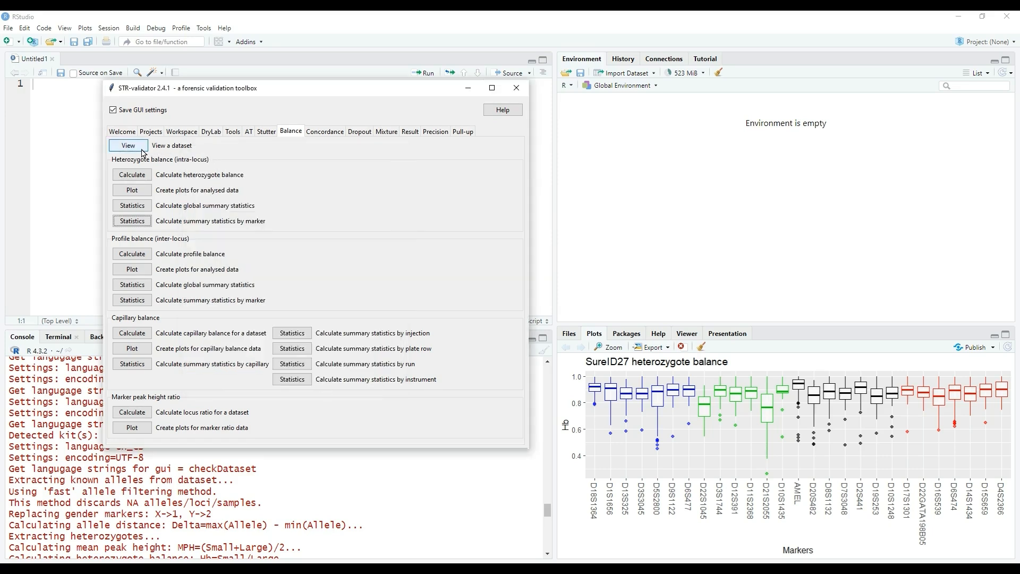
Check the objects in the workspace, and view the sureid_data_hb dataset from the balance tools.
click(179, 134)
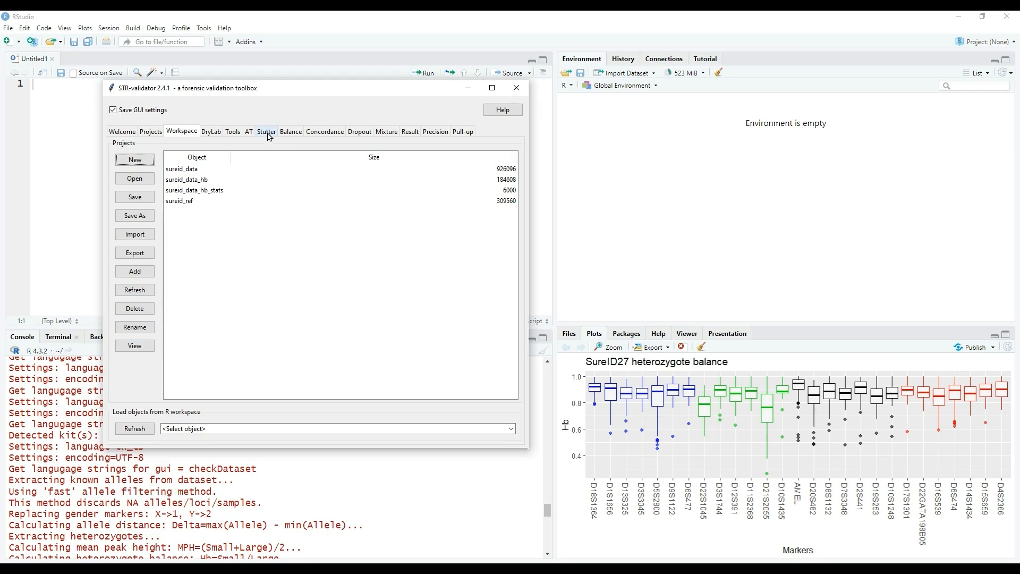
click(291, 131)
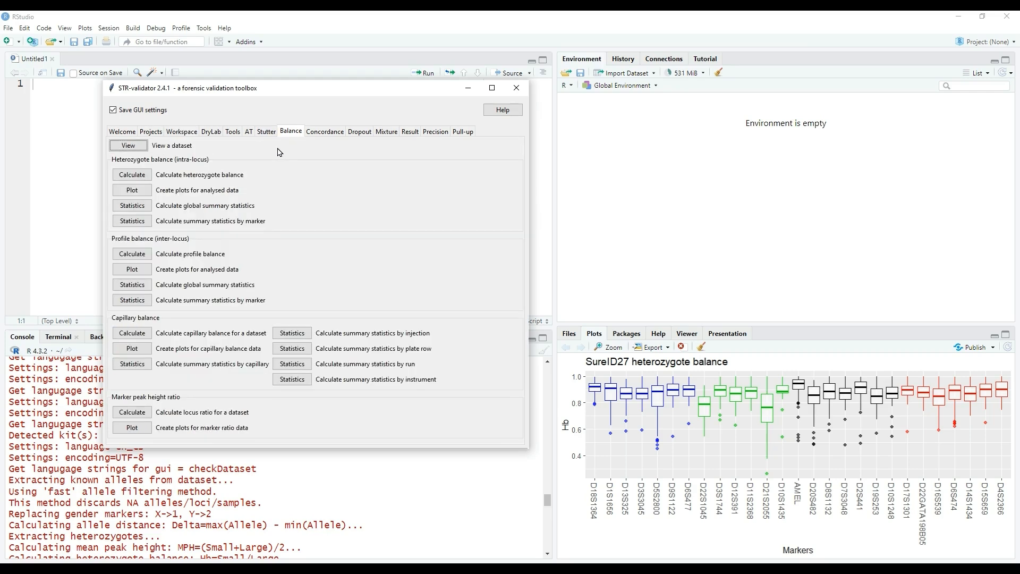
click(138, 148)
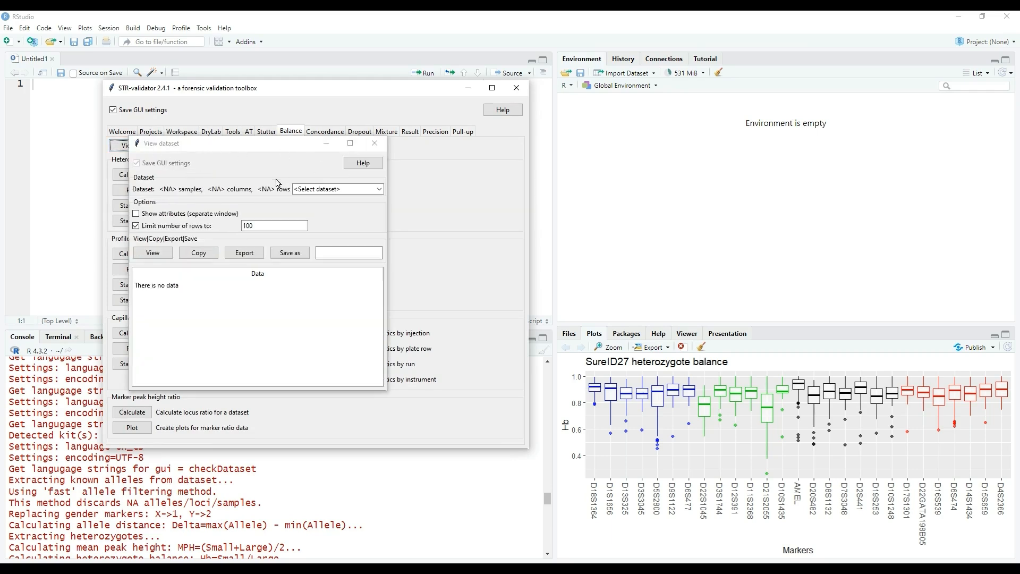
click(378, 191)
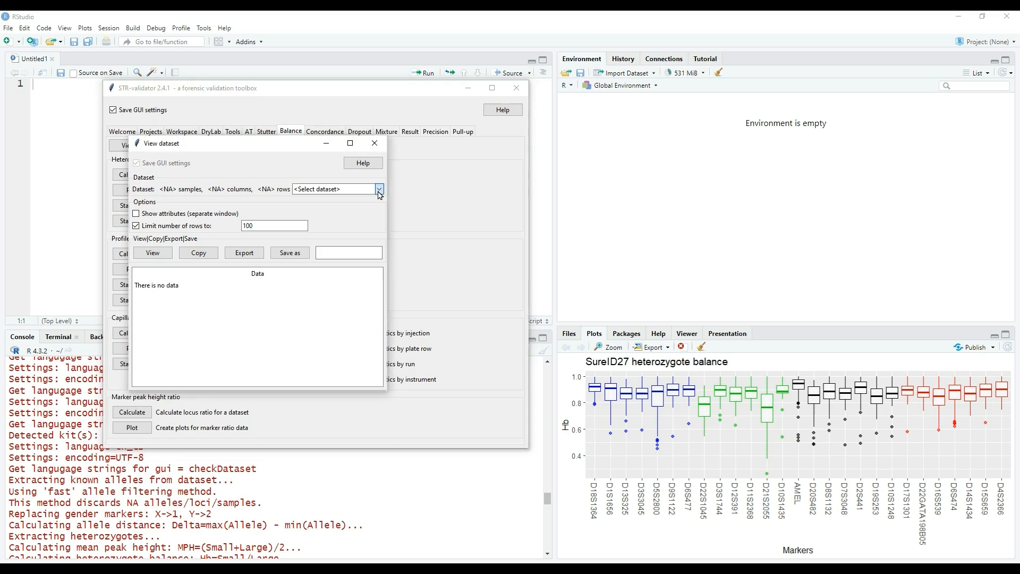
click(379, 191)
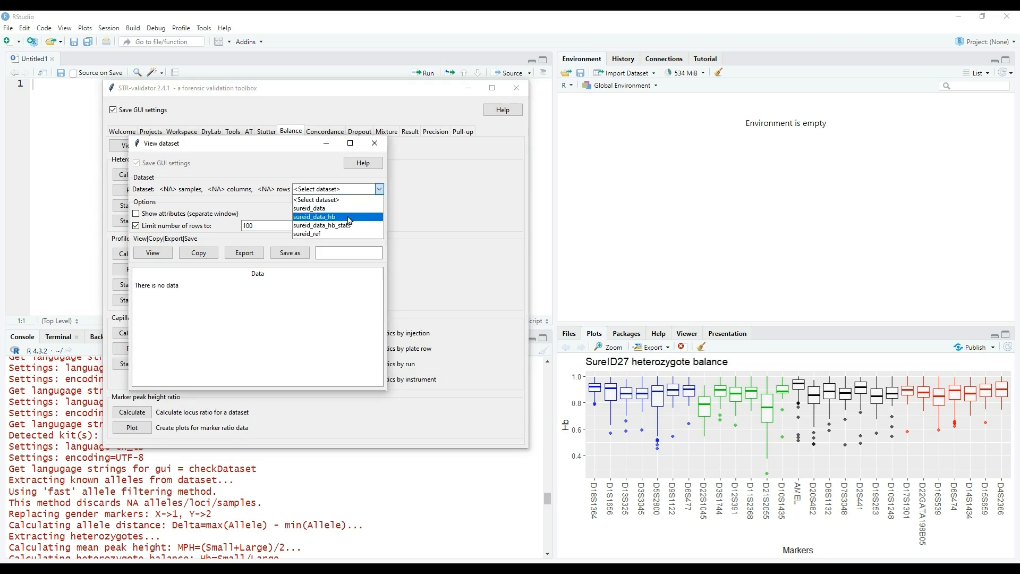
click(349, 220)
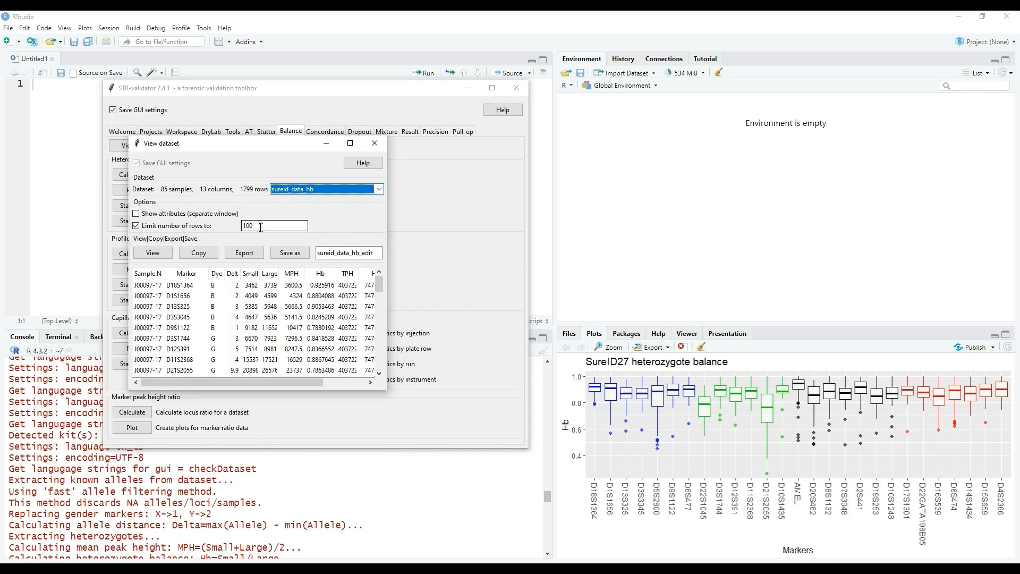
Remove the 100-row limit and view the whole sureid_data_hb dataset in RStudio's viewer, enlarged in a maximised window.
click(135, 228)
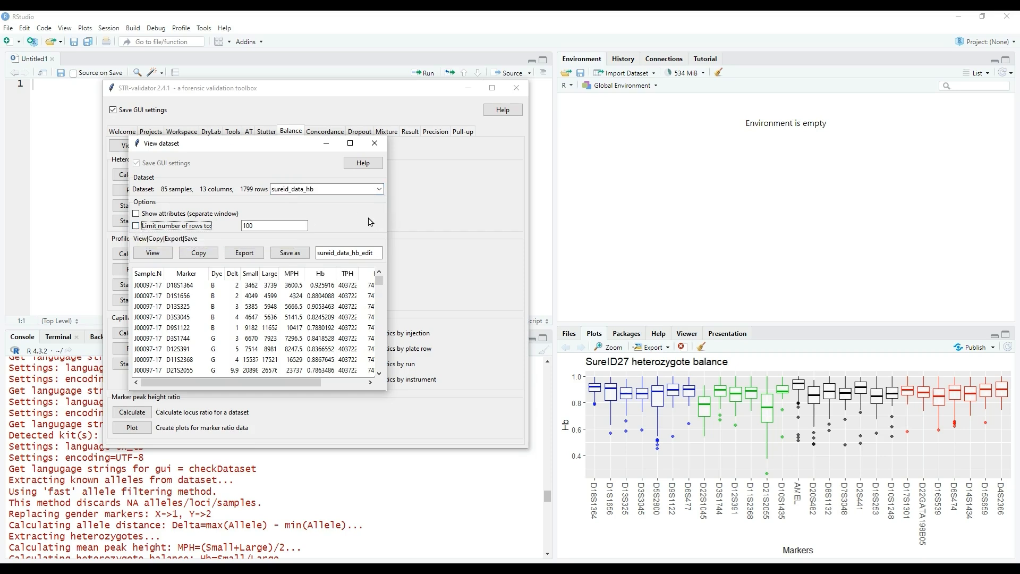
click(153, 253)
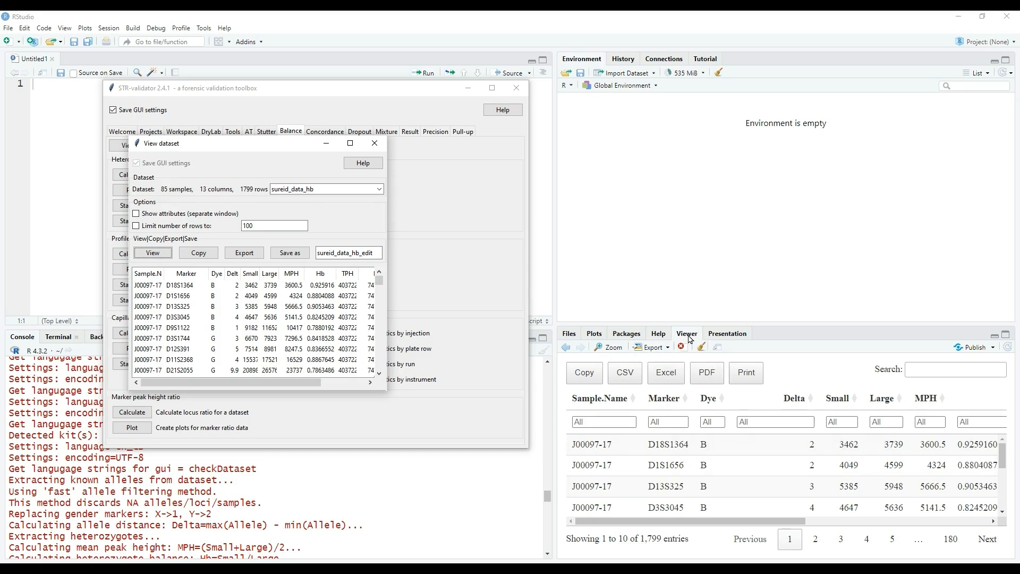
click(610, 349)
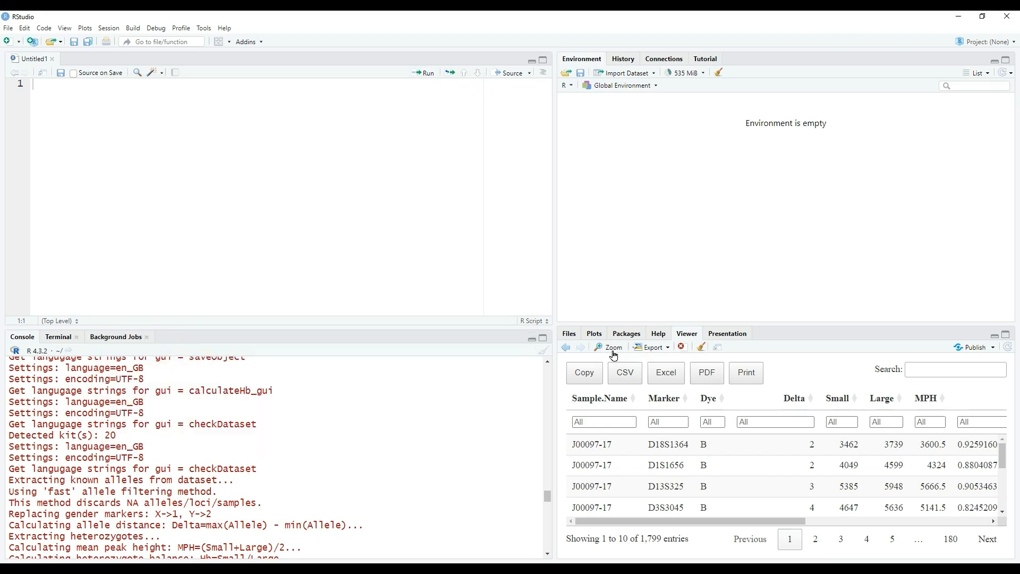
click(613, 355)
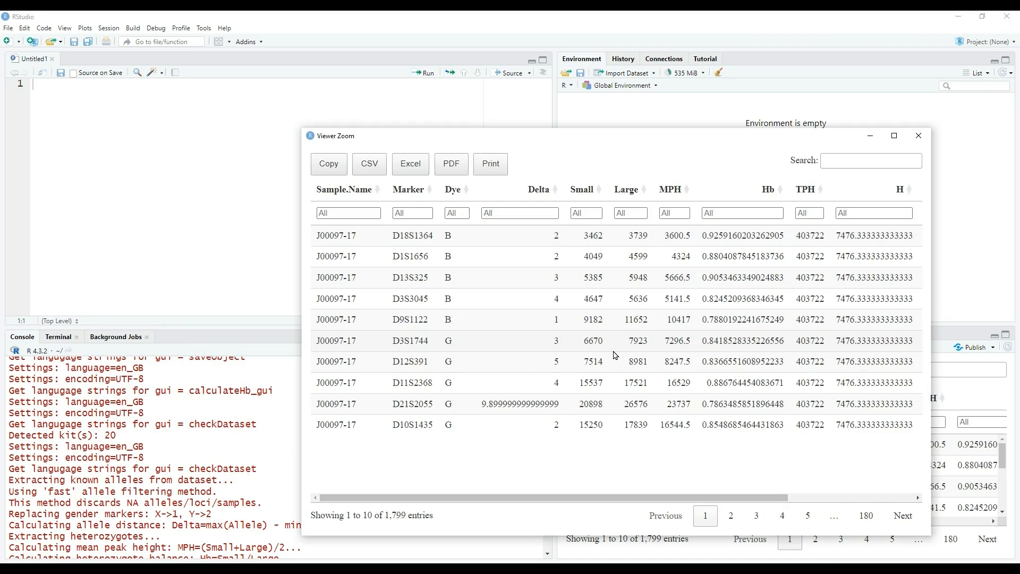
click(894, 136)
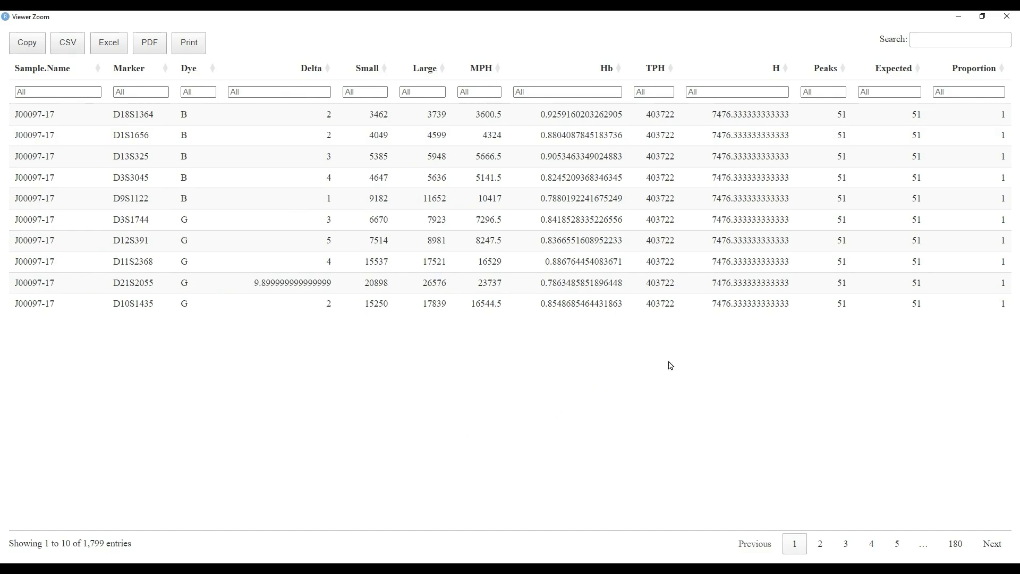
Sort the sureid_data_hb table by Proportion, ending with the lowest values first, examine the rows and close the enlarged view.
click(983, 74)
click(983, 73)
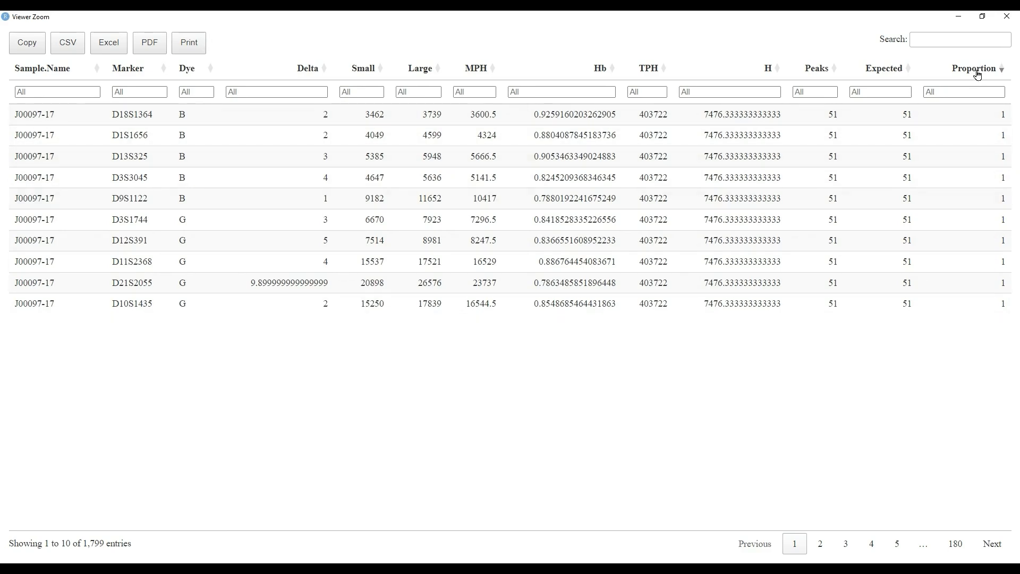
click(977, 71)
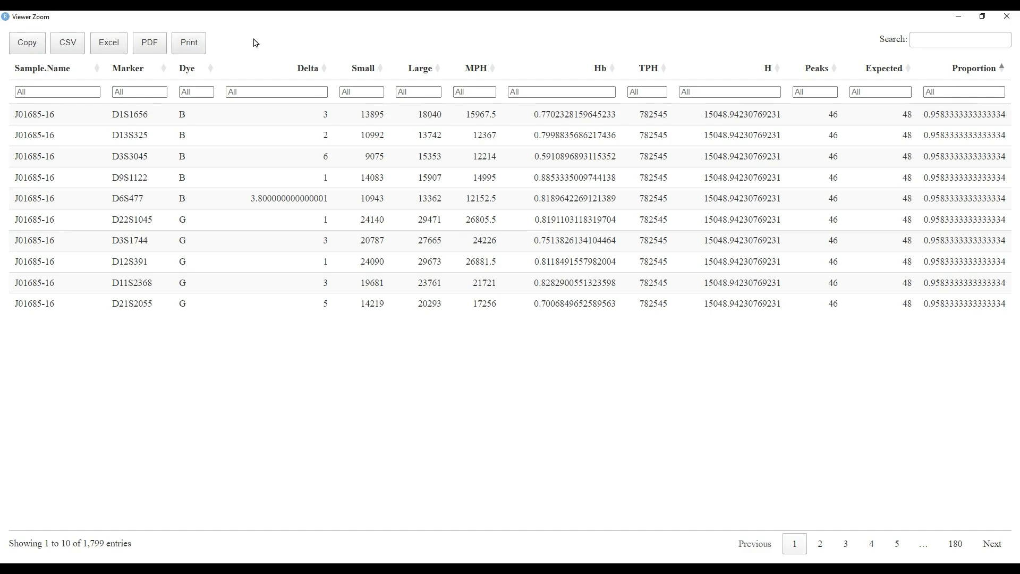
click(1012, 21)
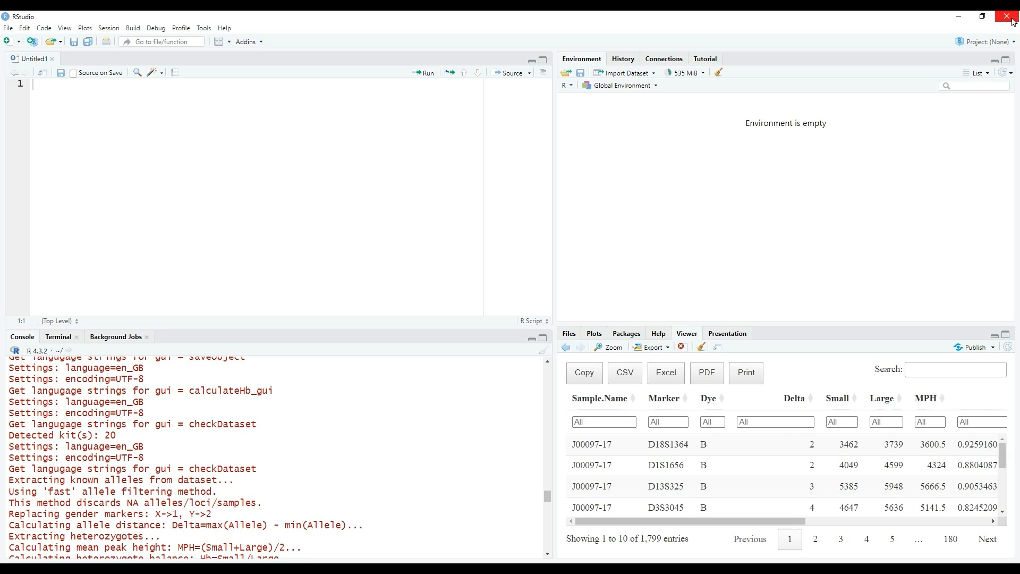
Switch back to STR-validator's dataset viewing window and show sureid_data_hb_stats in RStudio's viewer.
key(alt+Tab)
key(alt+Tab)
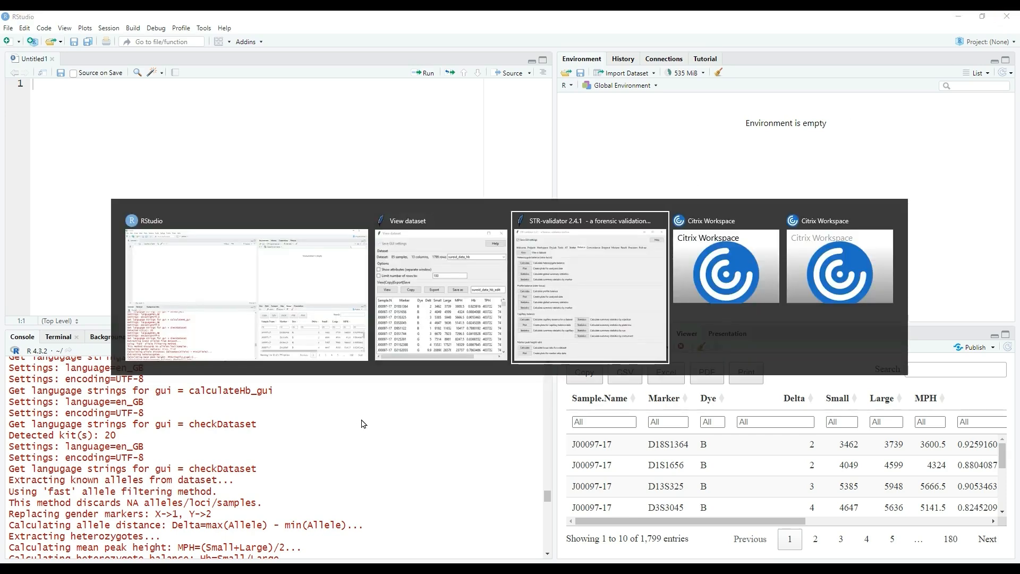
key(alt+Tab)
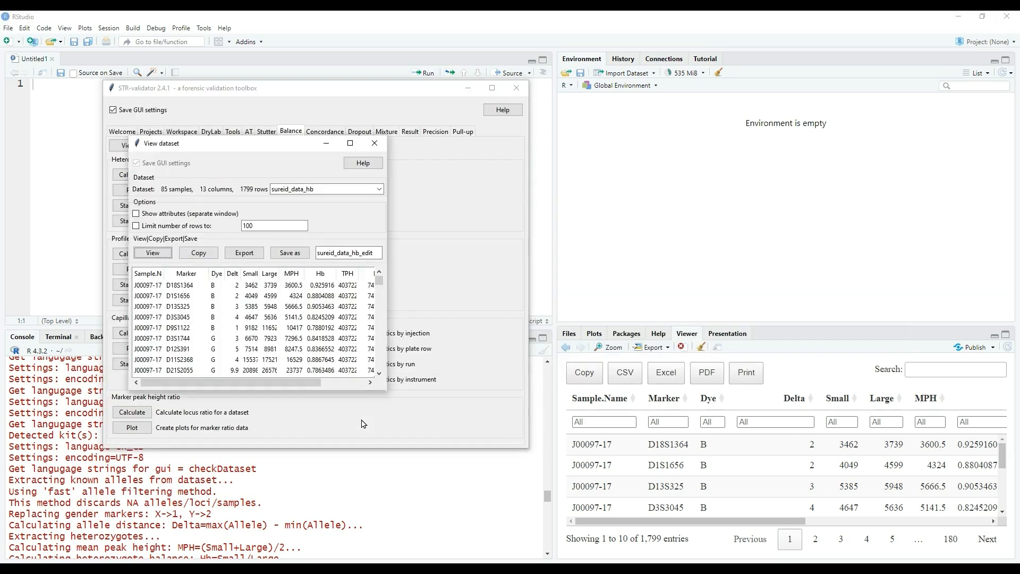
drag(280, 147, 274, 109)
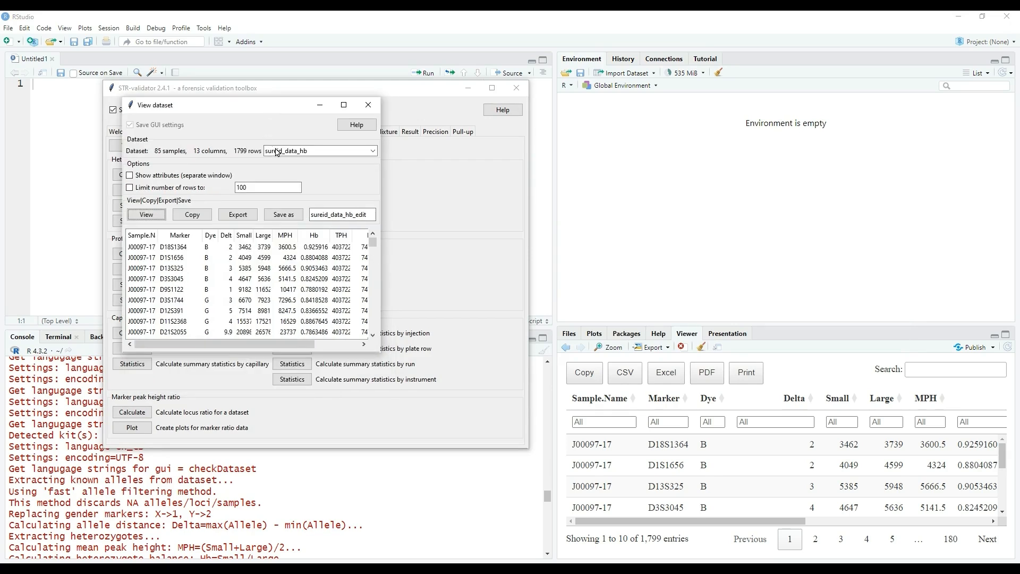
click(374, 150)
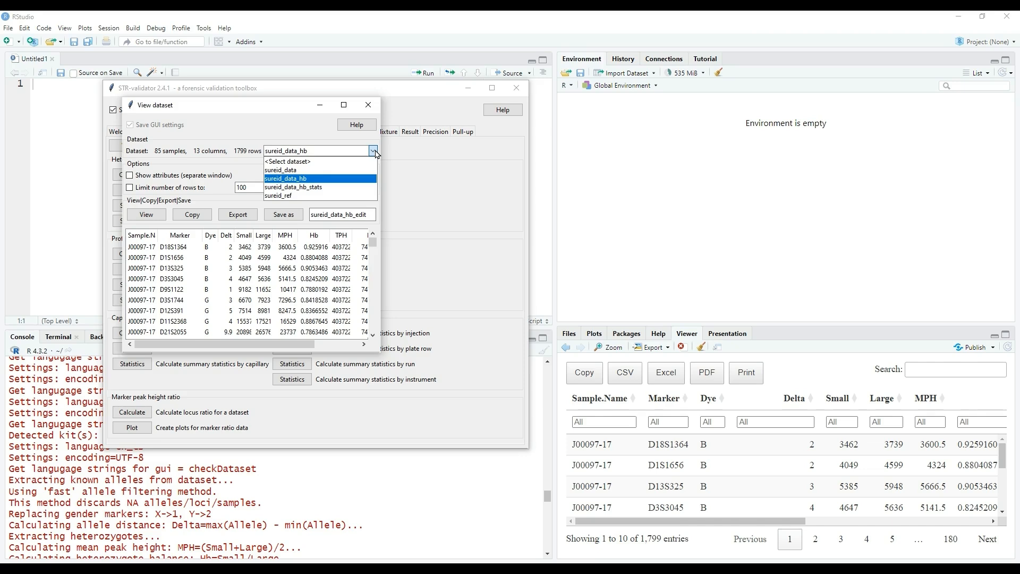
click(330, 187)
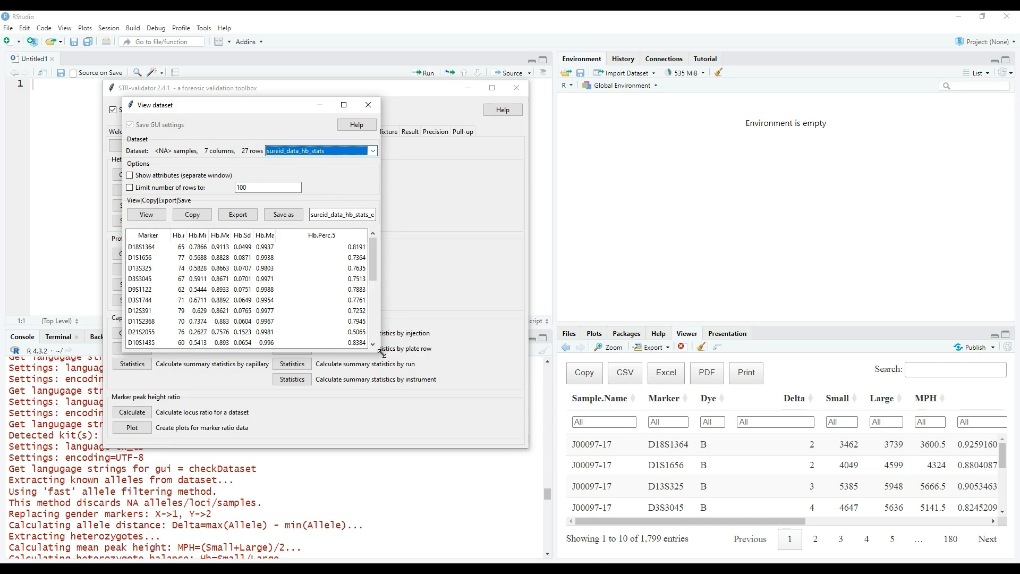
click(158, 215)
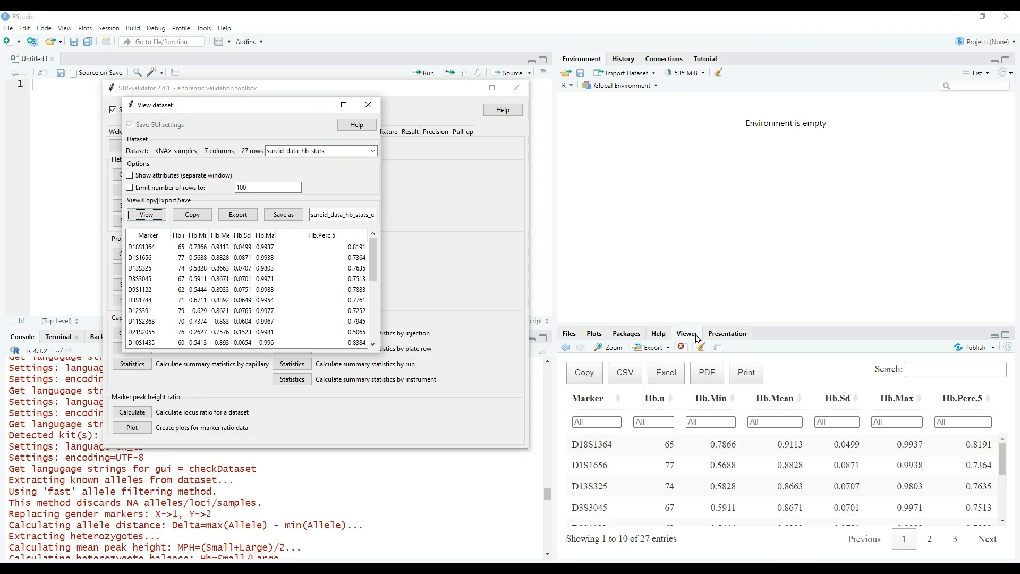
Enlarge the sureid_data_hb_stats table in a maximised window and sort it by Hb.Perc.5 to compare the markers.
click(611, 352)
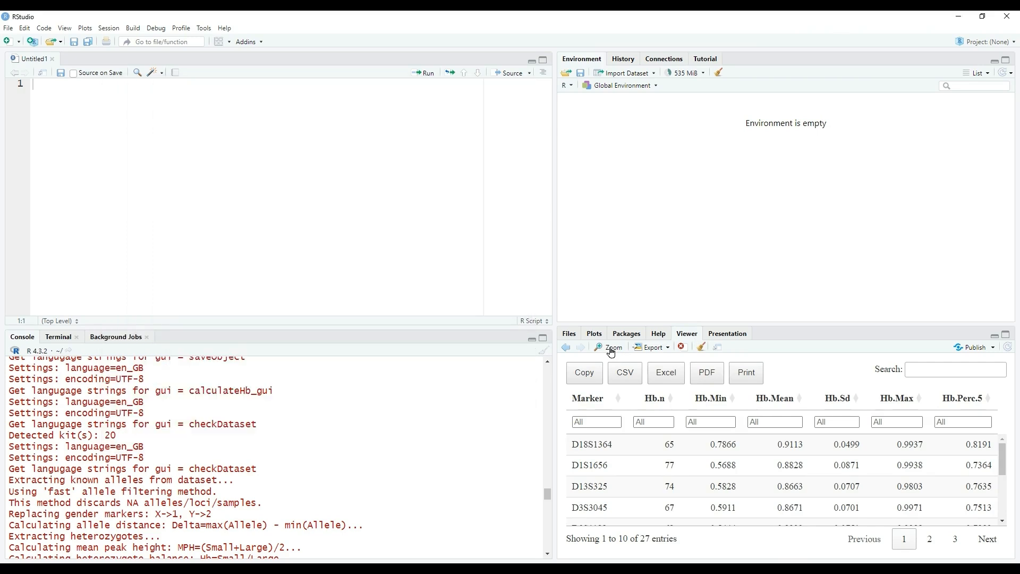
click(611, 347)
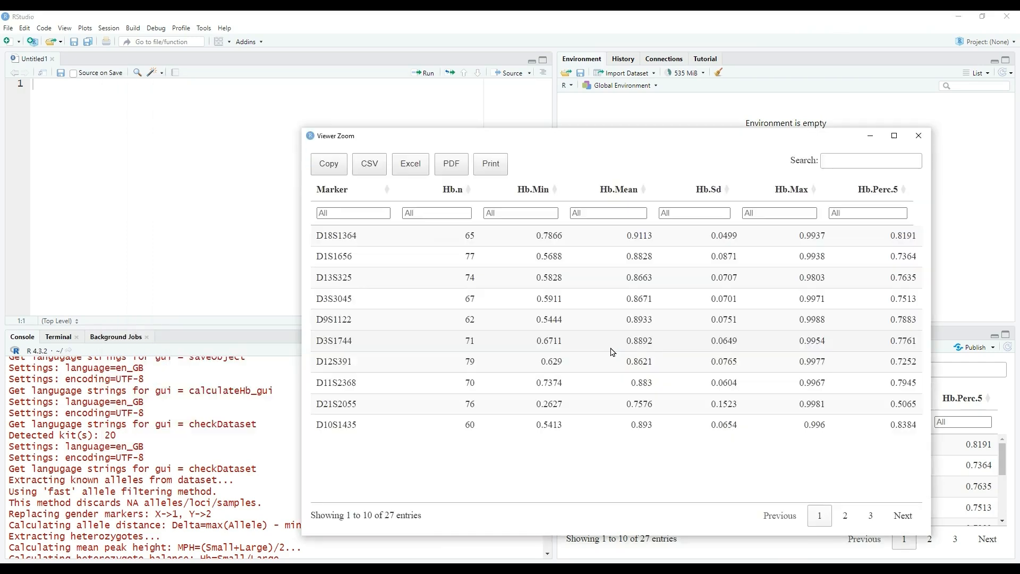
click(894, 136)
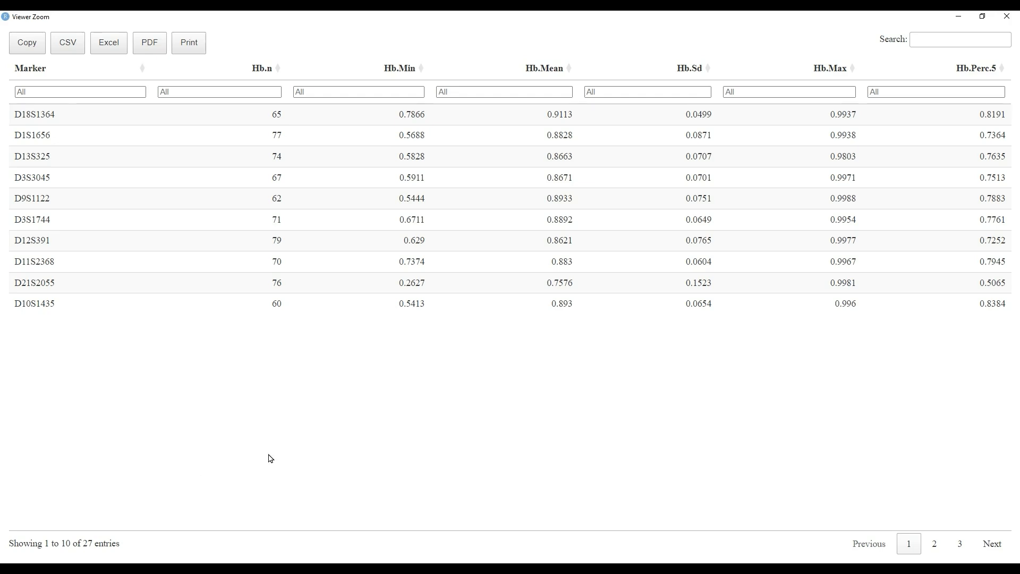
click(977, 72)
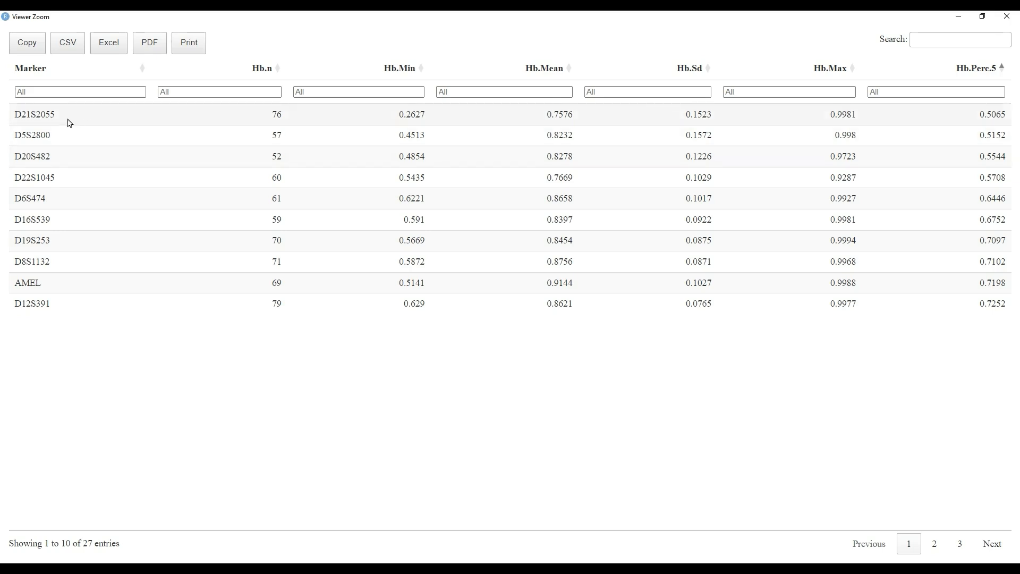
click(968, 67)
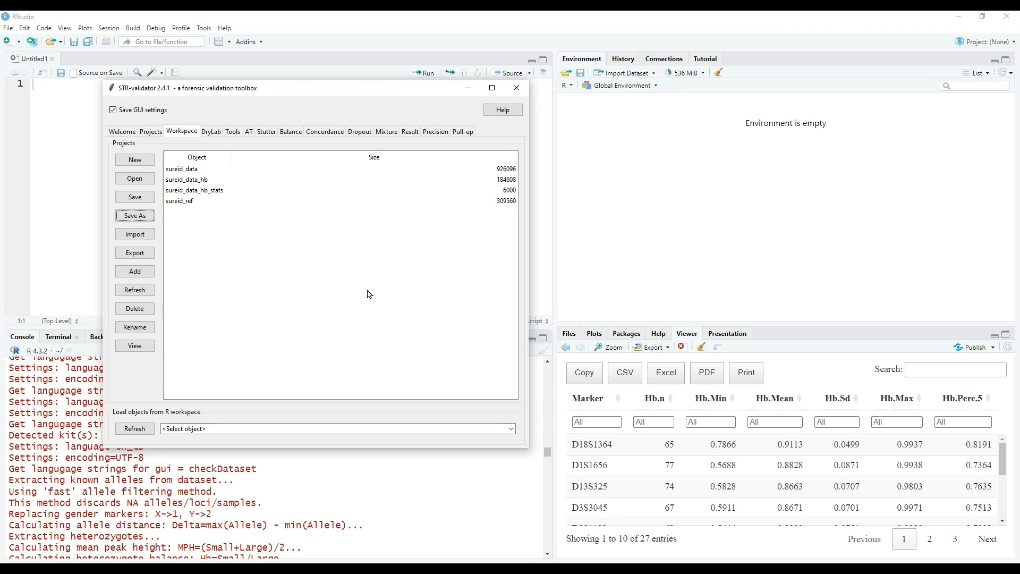
Save the workspace as a new project named strvalidator_sureid_project in the input_files folder of rmarkdown_automation.
click(152, 217)
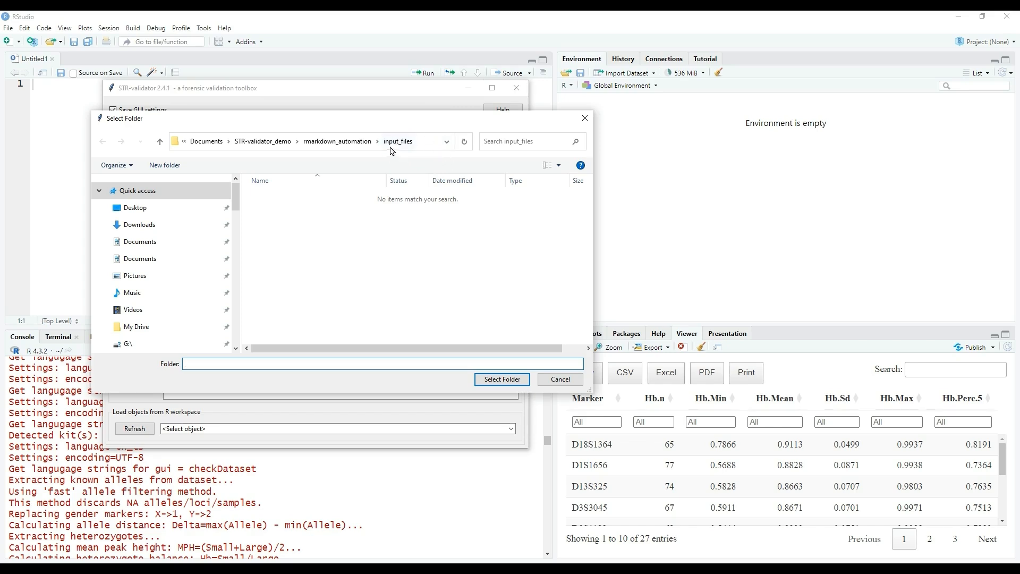
click(502, 379)
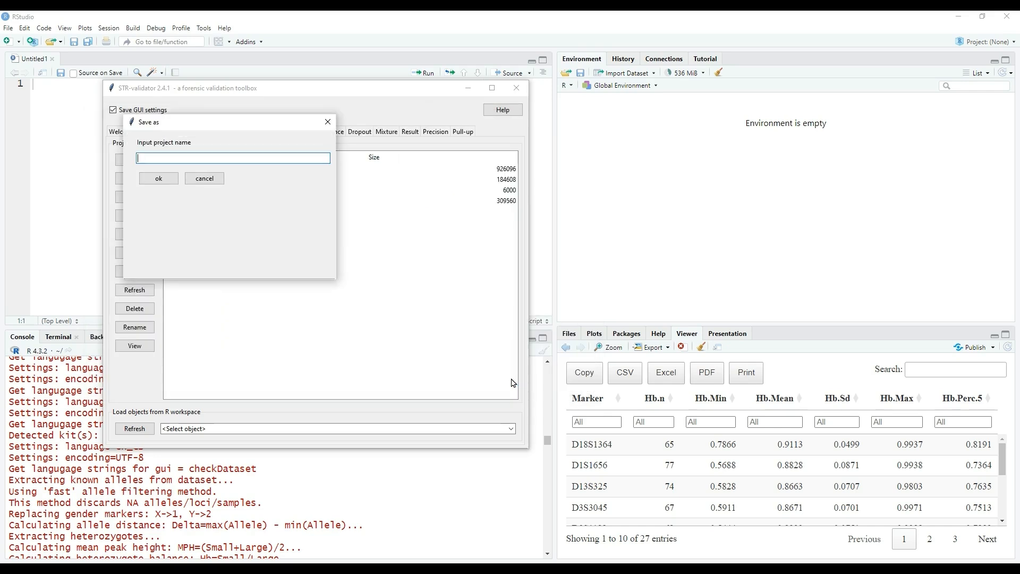
text(strvalidator_sureid_project)
click(171, 182)
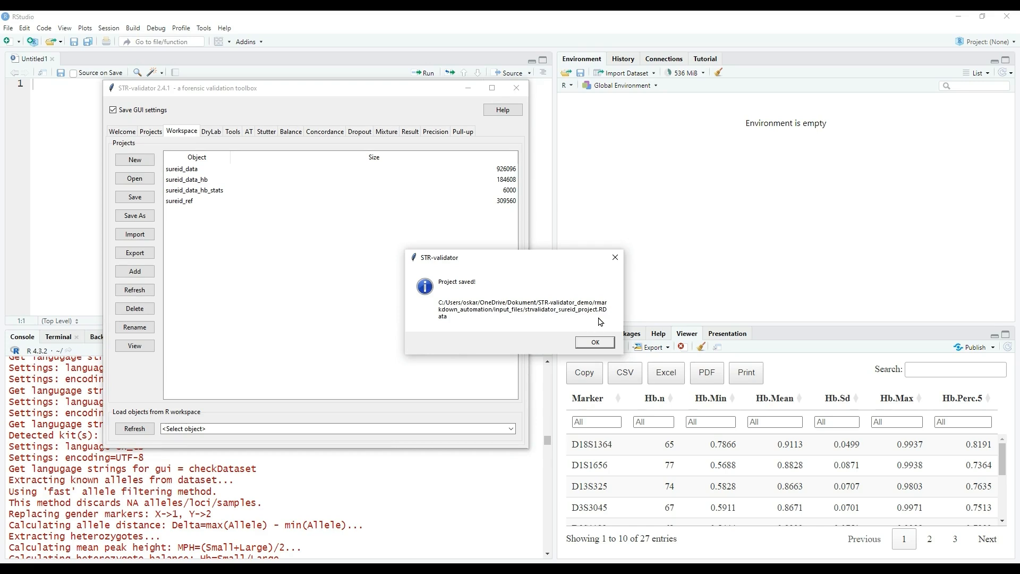
click(595, 343)
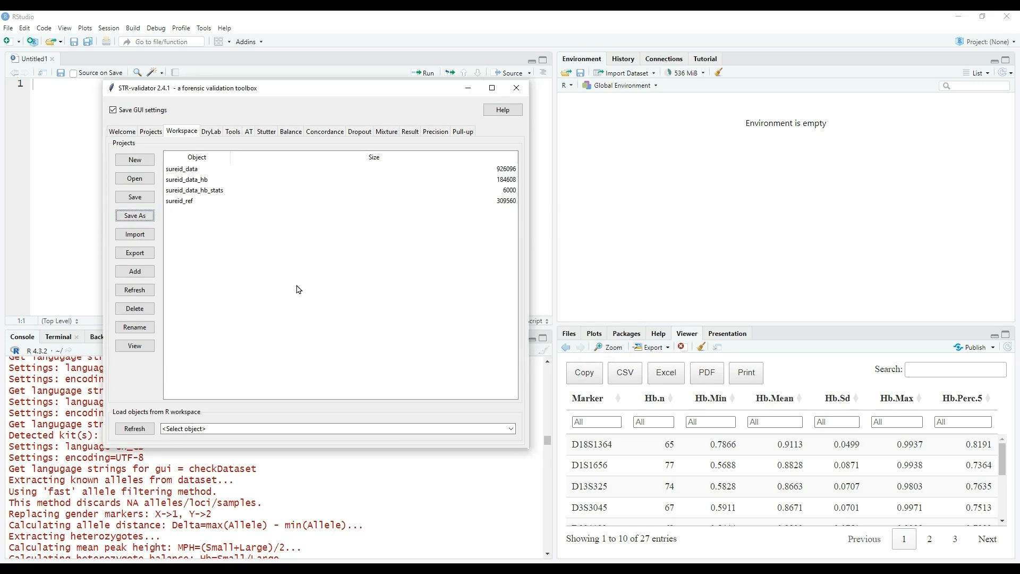
Save the project again under its existing name and close STR-validator.
click(201, 232)
click(152, 198)
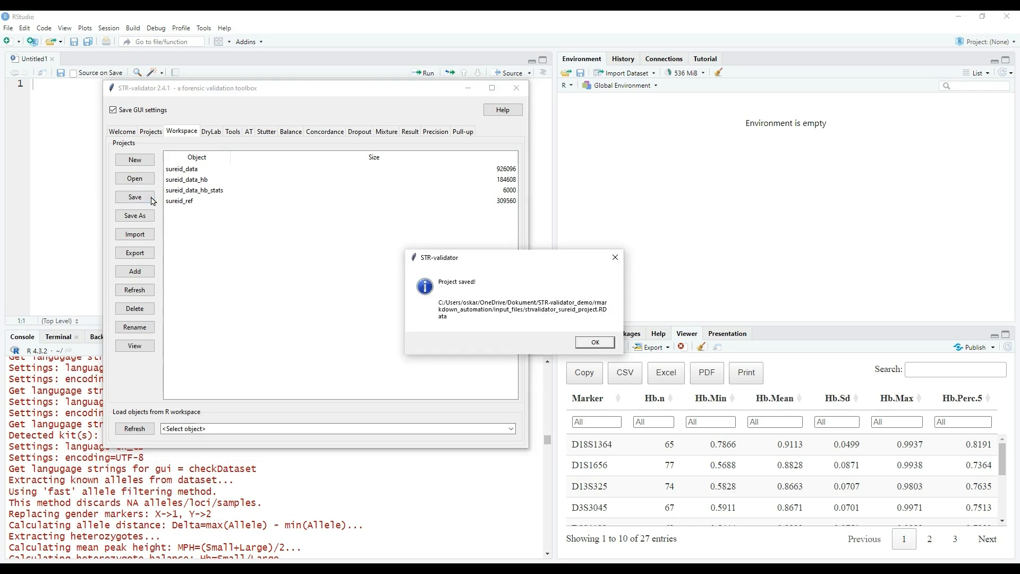
click(588, 343)
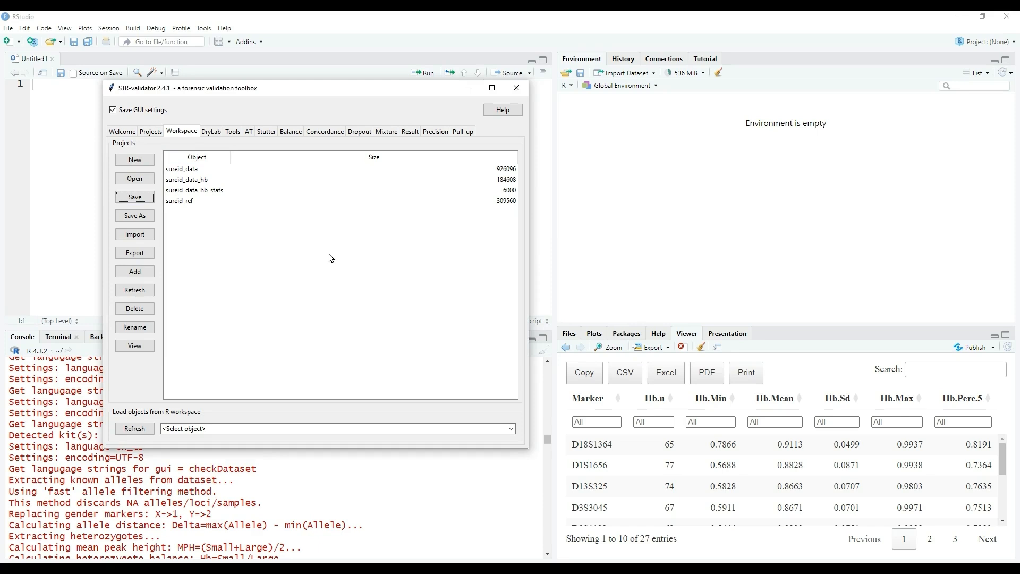
click(523, 94)
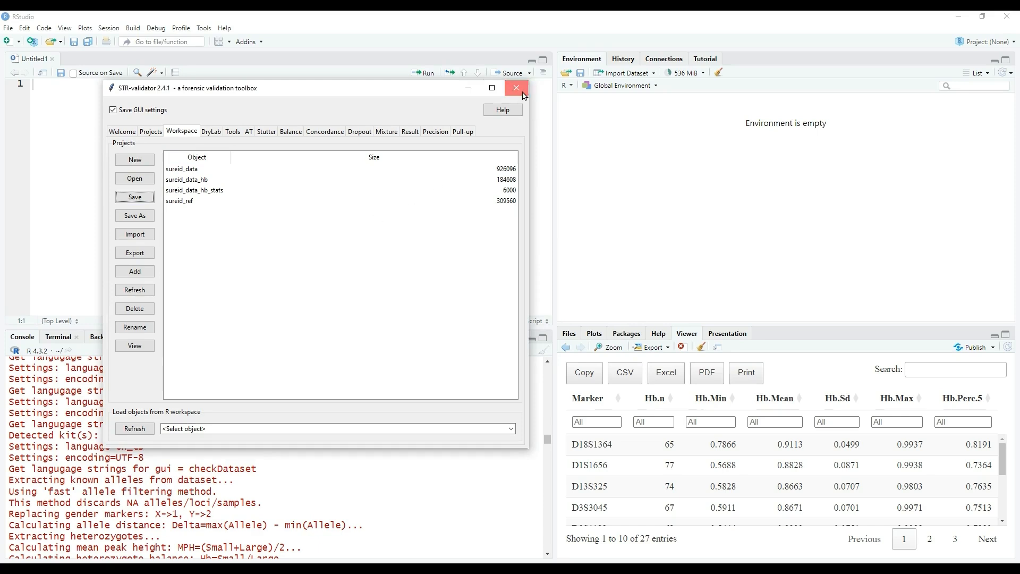